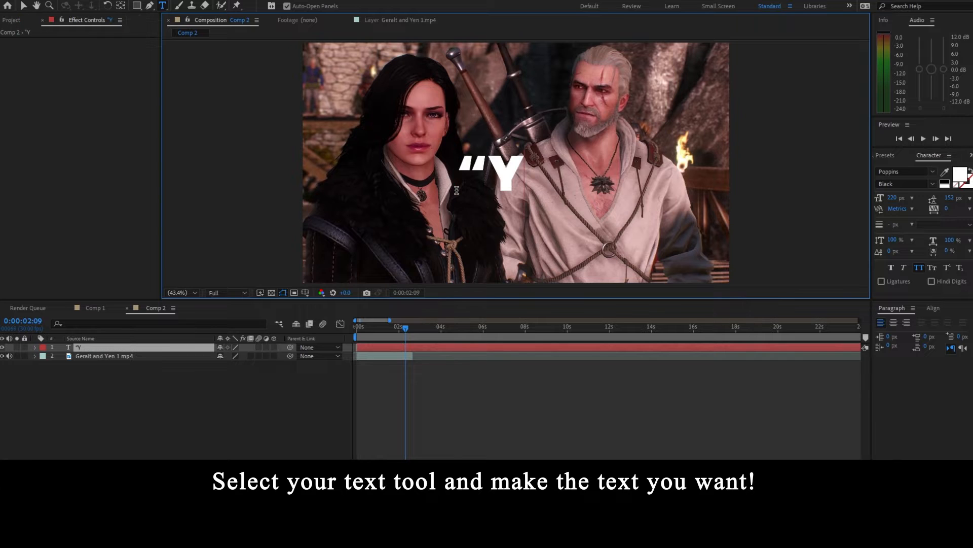
Complete the title text “You Look Beautiful”, centering its anchor point and aligning the layer horizontally and vertically to the composition.
click(446, 390)
click(104, 347)
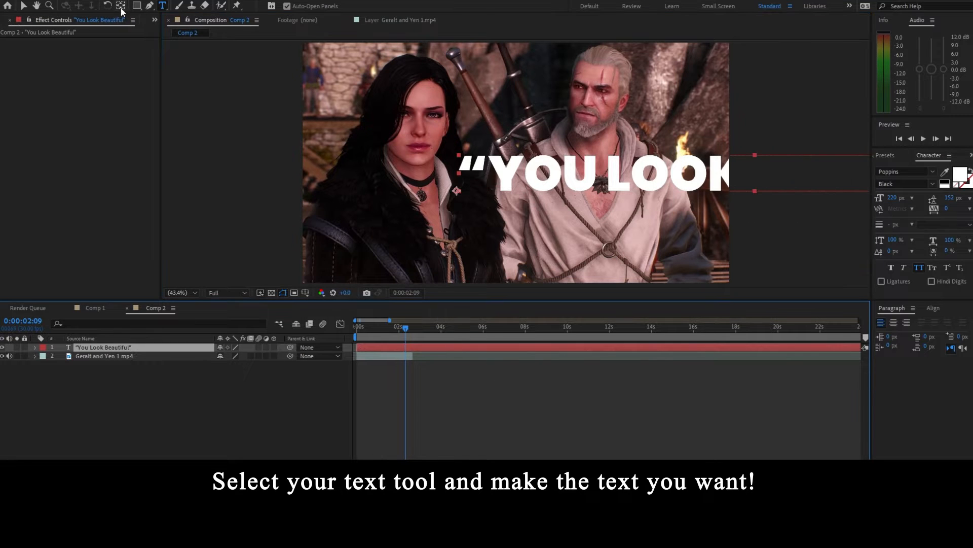
double_click(120, 6)
click(934, 308)
click(900, 333)
click(952, 334)
Scale the text layer to 63% and move it straight down to the characters' chest level.
key(s)
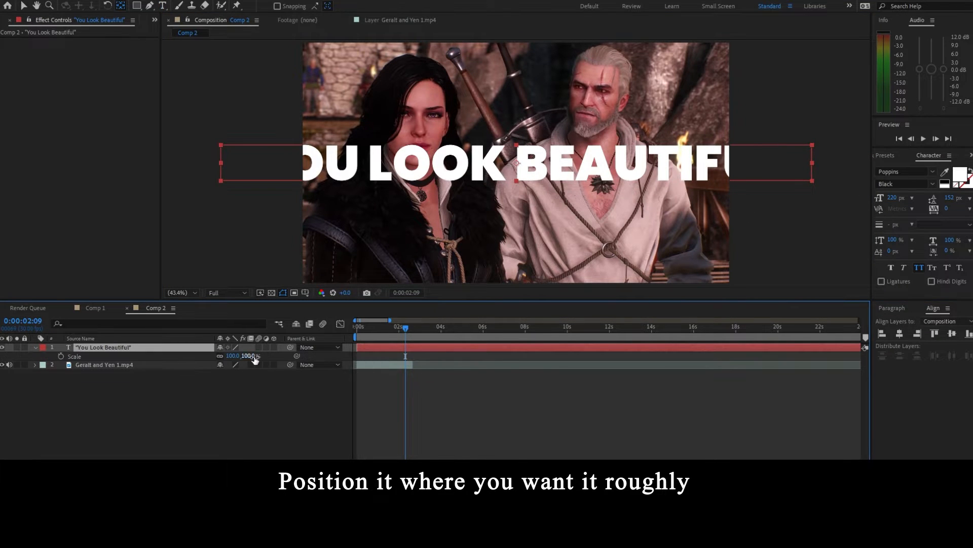
drag(251, 356, 232, 357)
key(v)
drag(570, 167, 571, 213)
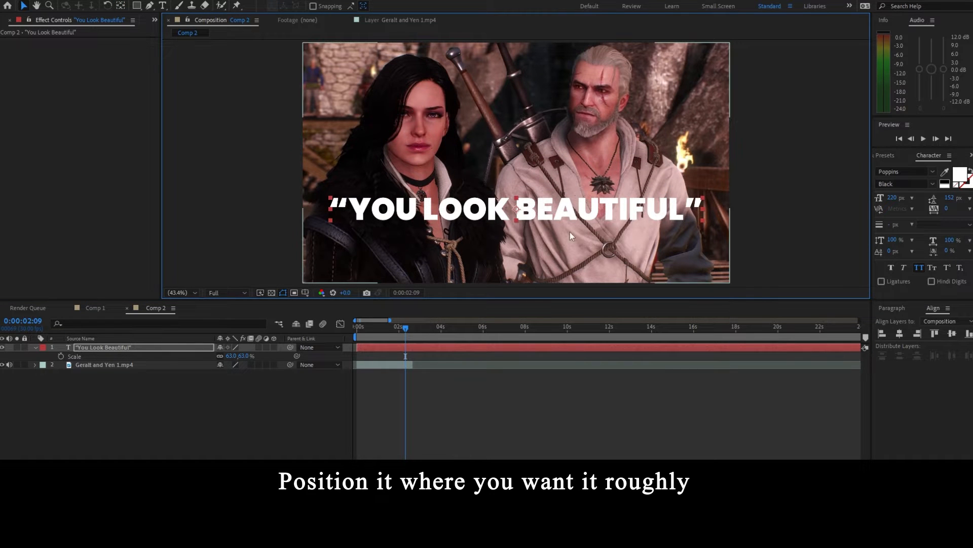
Find the Gradient Ramp effect and apply it to the “You Look Beautiful” text layer.
click(971, 155)
click(940, 168)
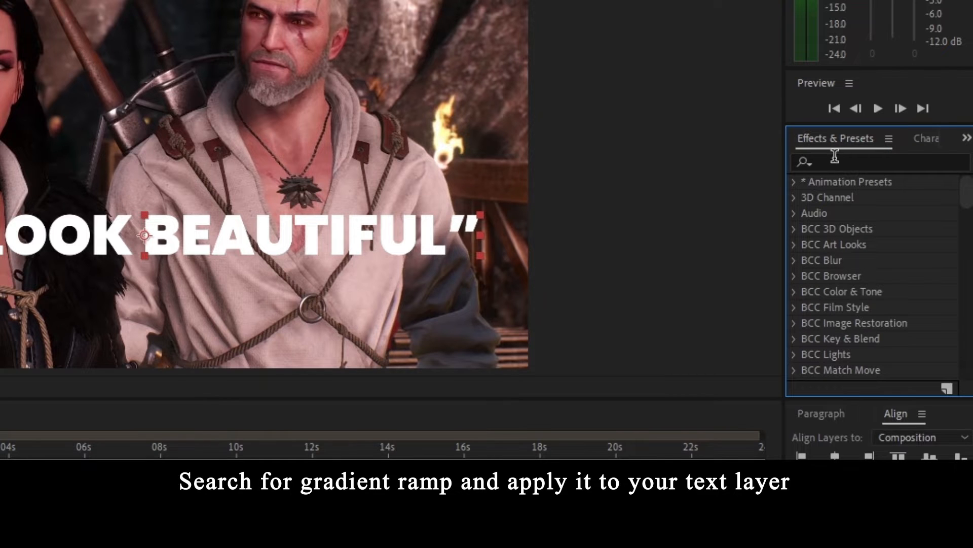
click(857, 162)
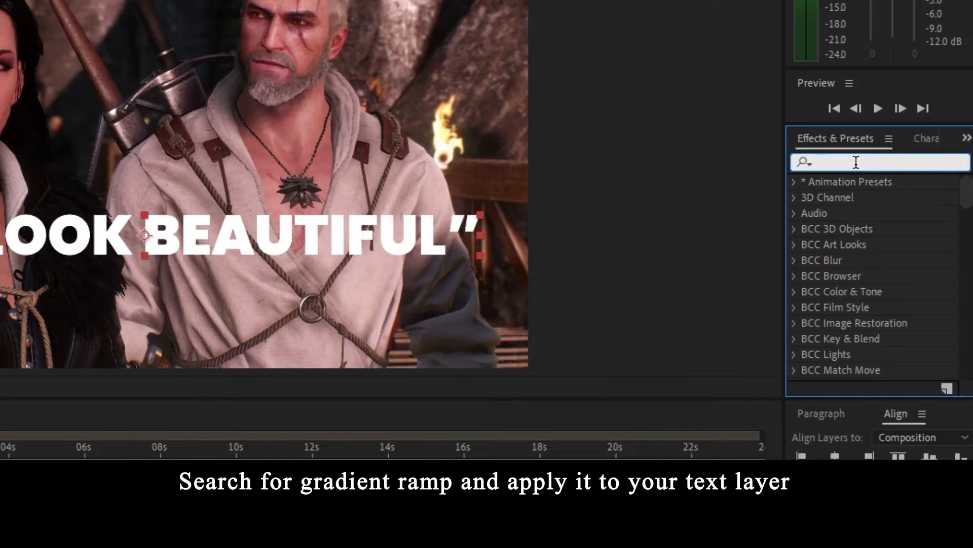
text(Gradie)
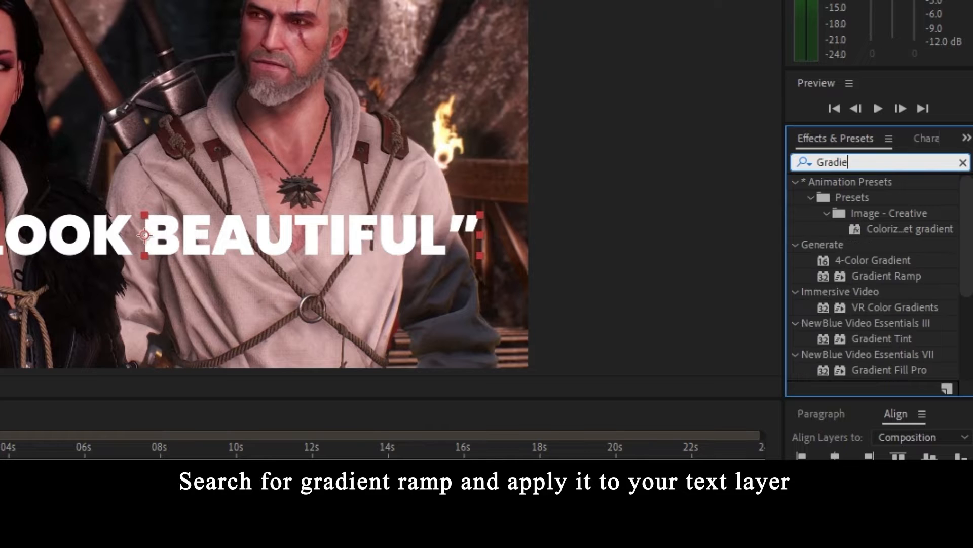
text(nt ram)
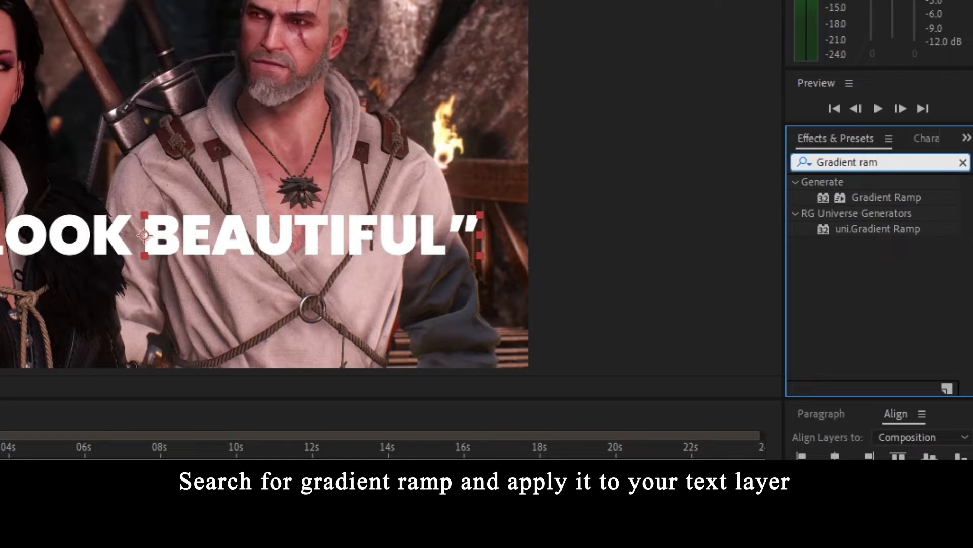
click(879, 202)
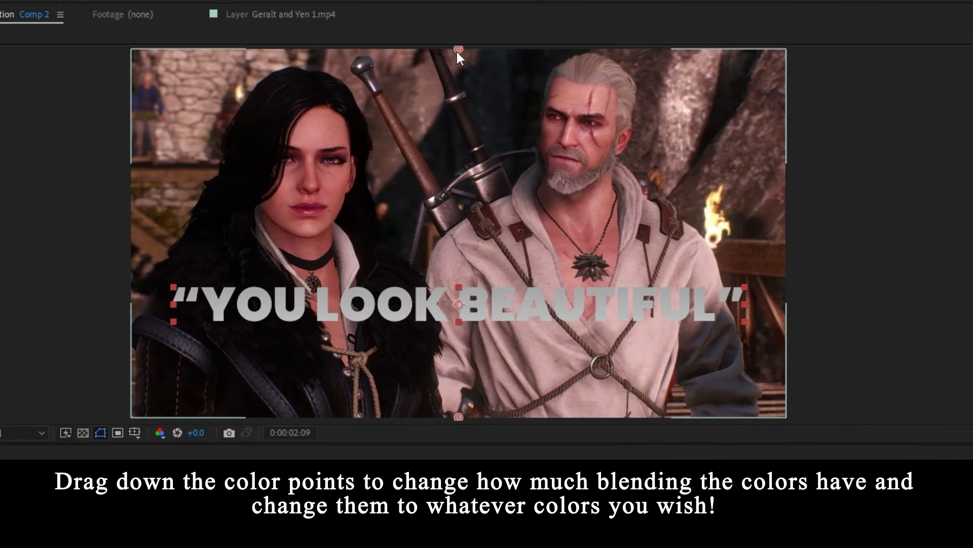
Place the Gradient Ramp's start point at about 960, 543.5 and end point at about 960, 1057, with start color dark red 850000.
drag(457, 50, 458, 235)
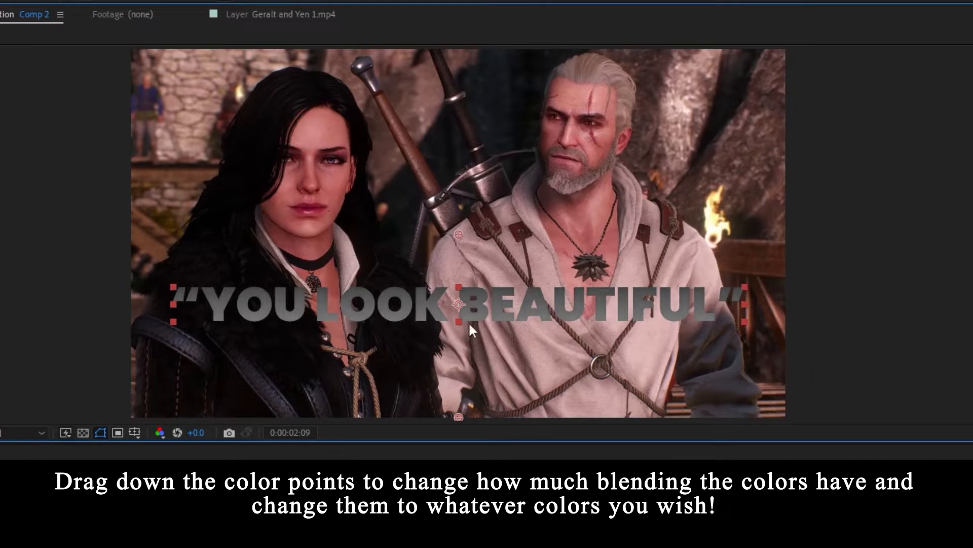
mouse_move(458, 415)
mouse_down()
mouse_move(459, 431)
mouse_move(460, 409)
mouse_up()
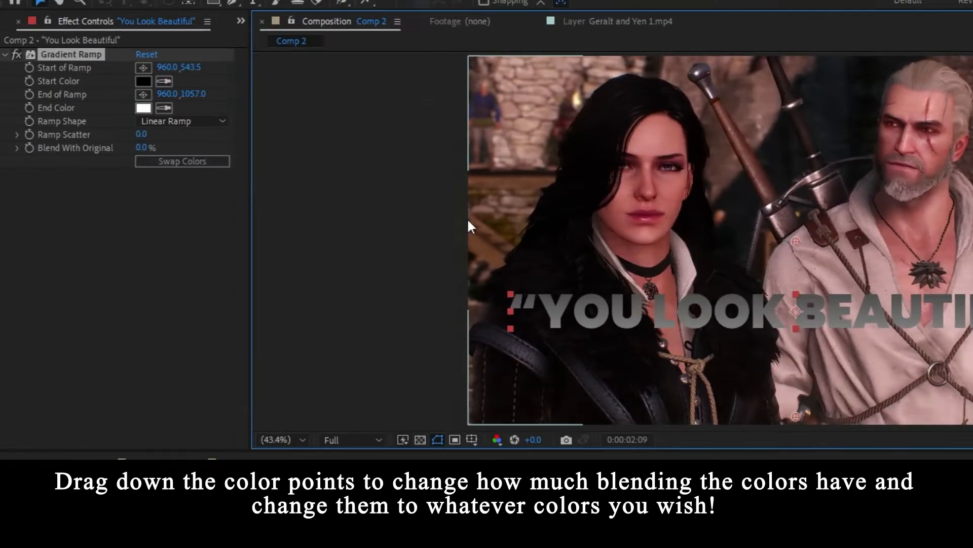
click(144, 81)
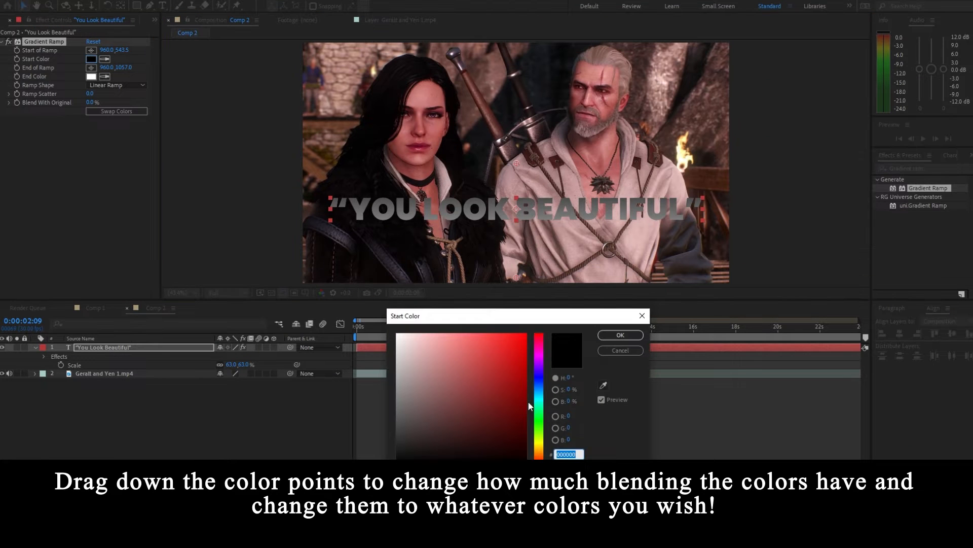
drag(527, 405, 546, 395)
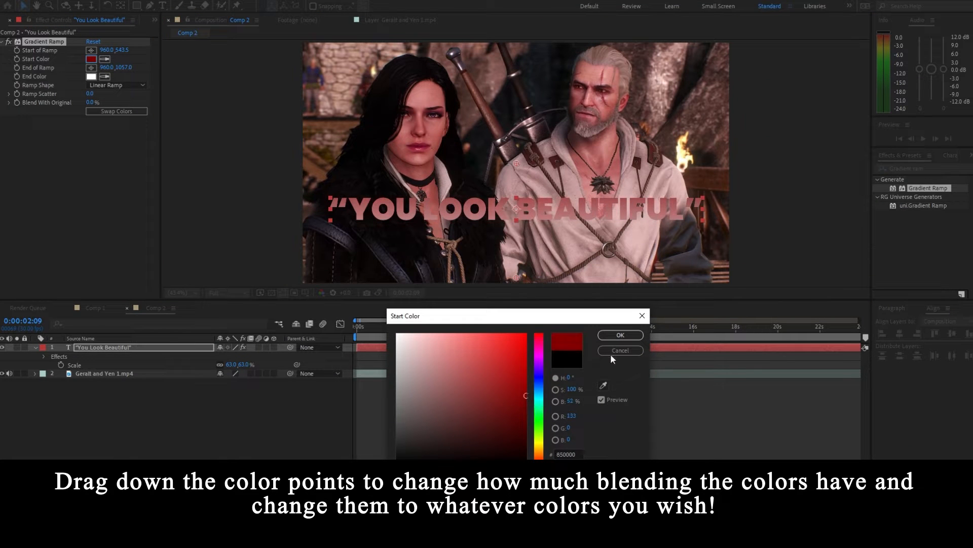
click(621, 335)
Lower the Gradient Ramp's start point to about 960, 612.5 and make its start color a brighter red.
drag(516, 163, 516, 178)
click(92, 59)
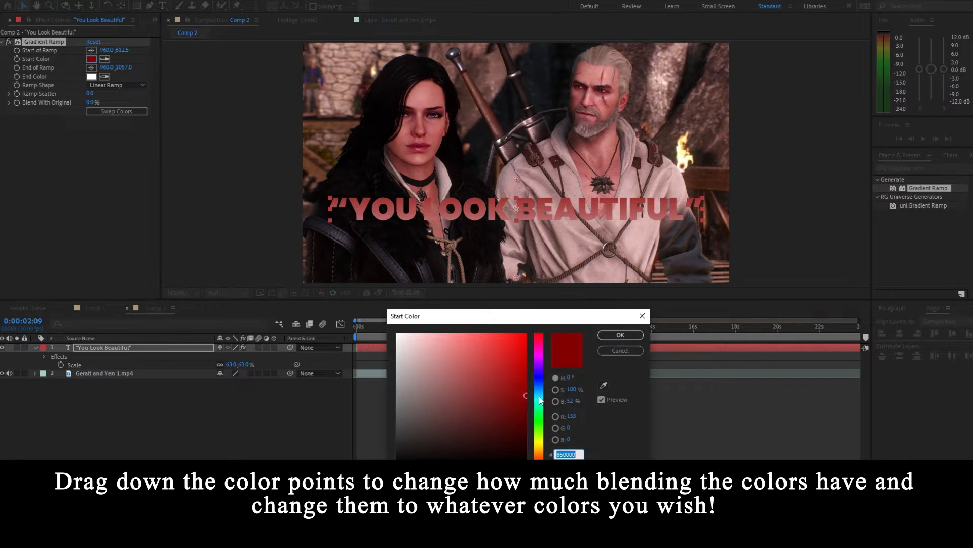
drag(533, 377, 537, 369)
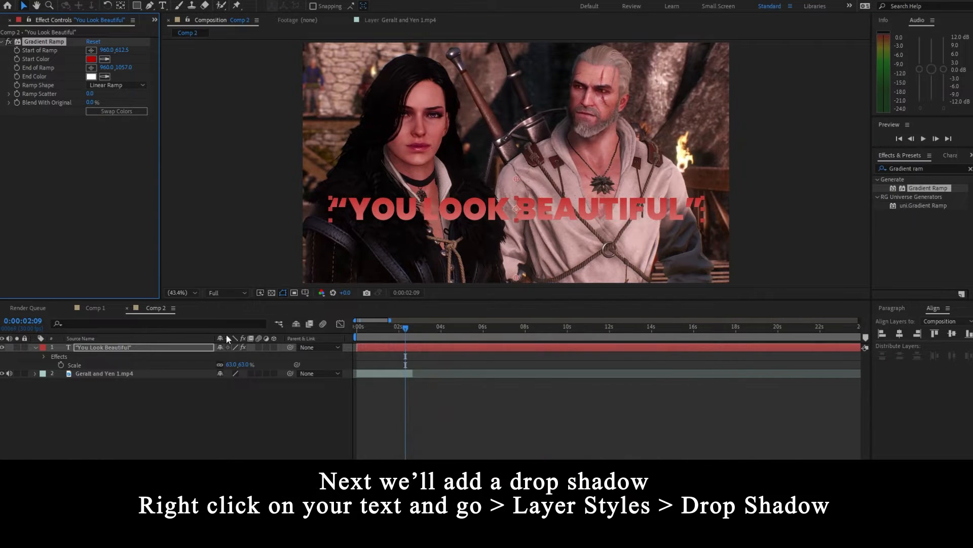
Add a Drop Shadow layer style to the “You Look Beautiful” text layer.
click(155, 347)
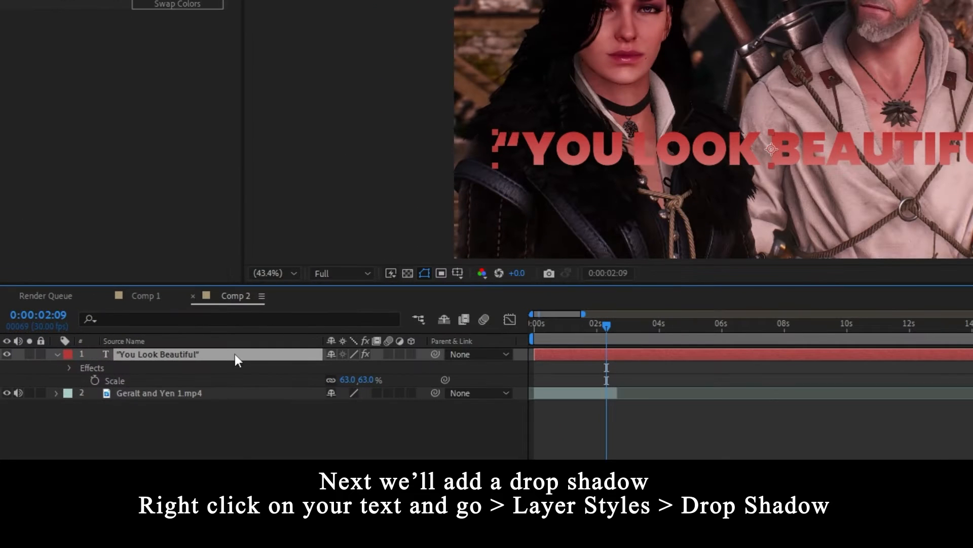
right_click(238, 354)
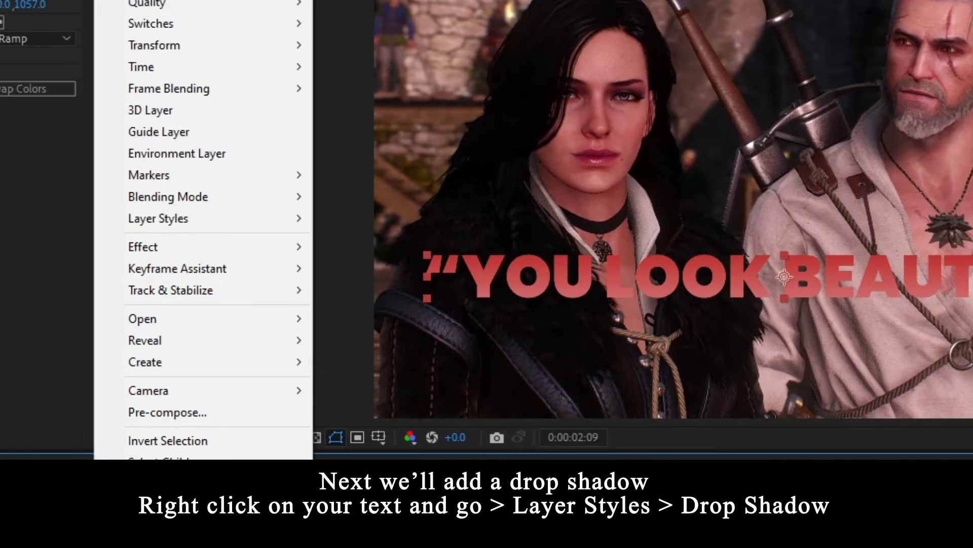
mouse_move(173, 223)
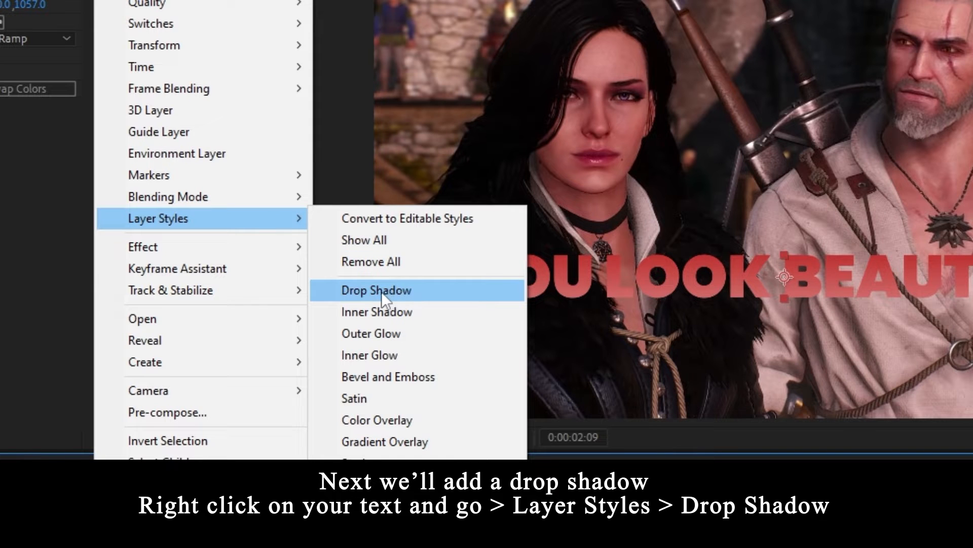
click(394, 293)
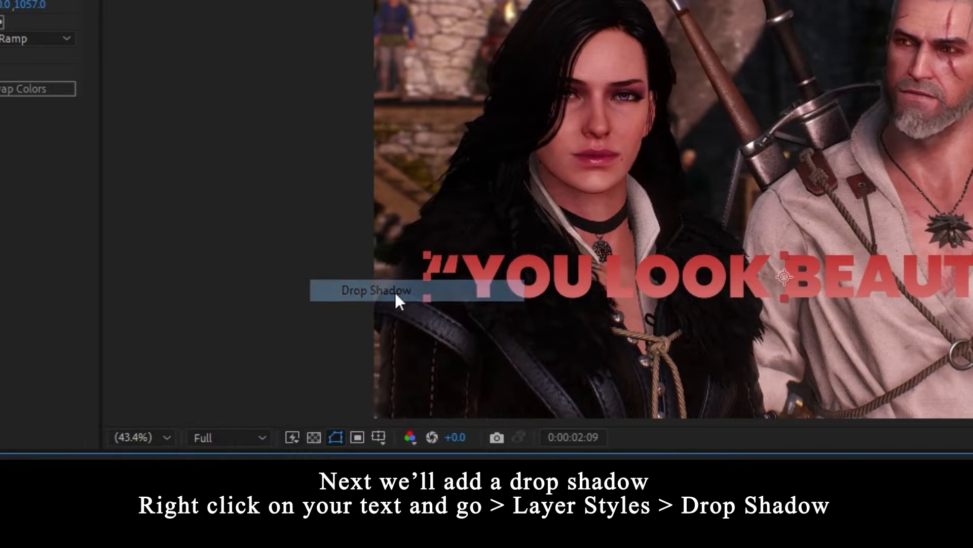
click(157, 260)
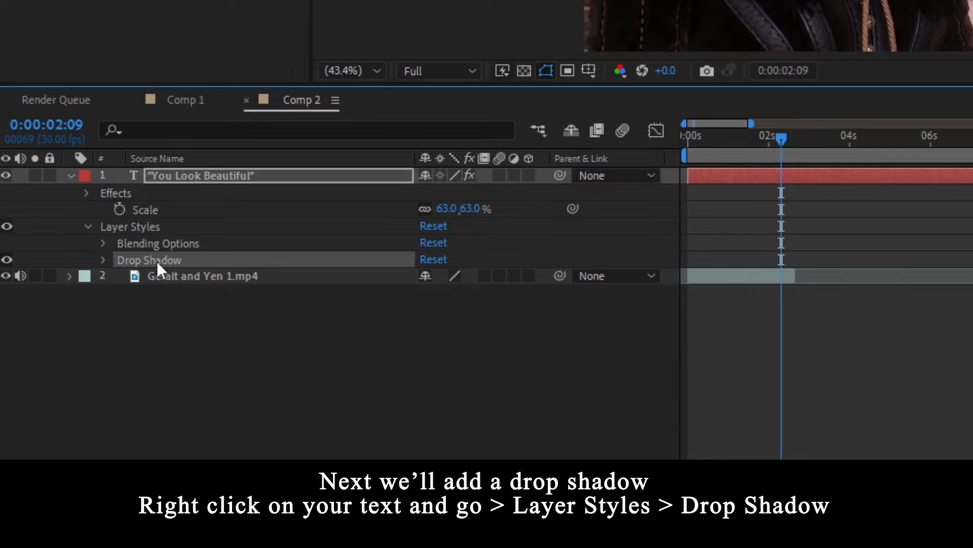
Set the Drop Shadow's distance to 20 and its size to 8, and collapse the text layer's properties.
click(103, 261)
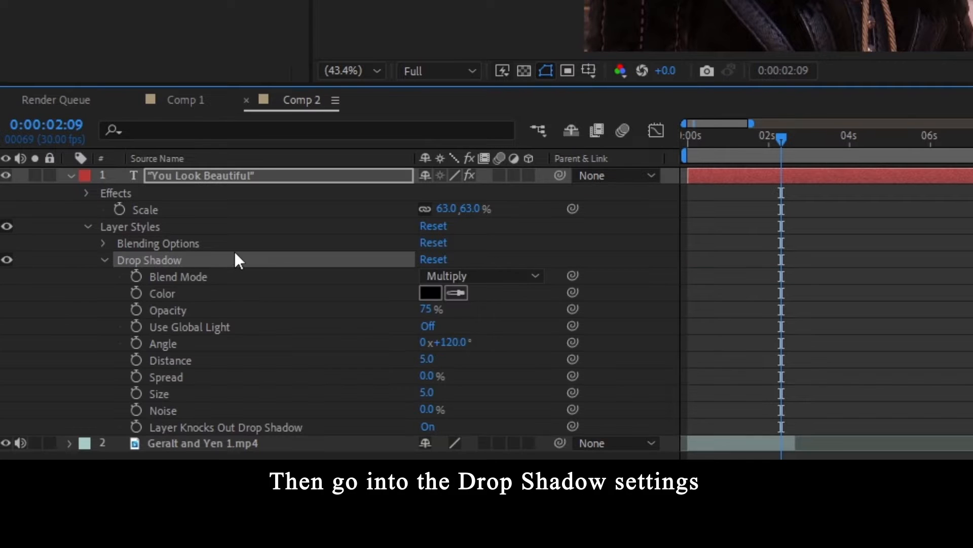
click(194, 379)
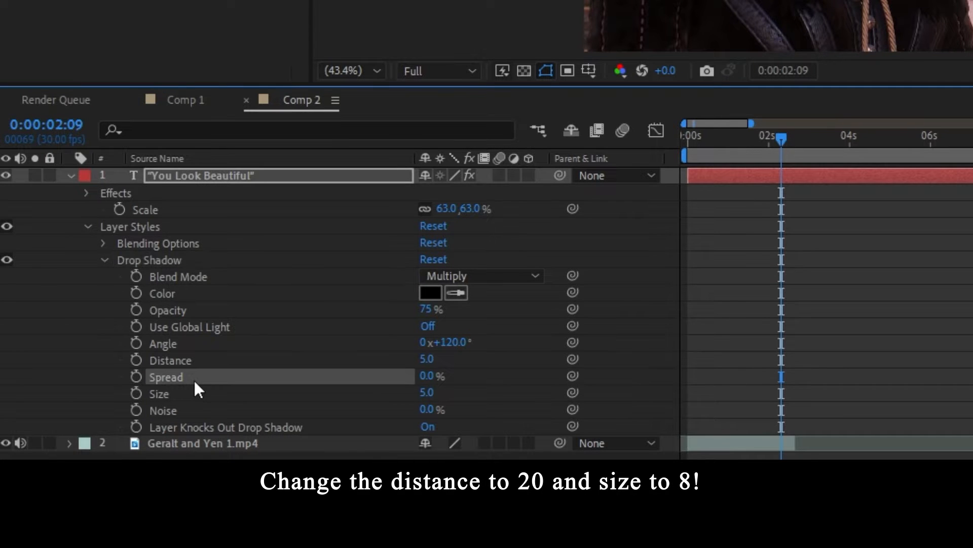
click(219, 393)
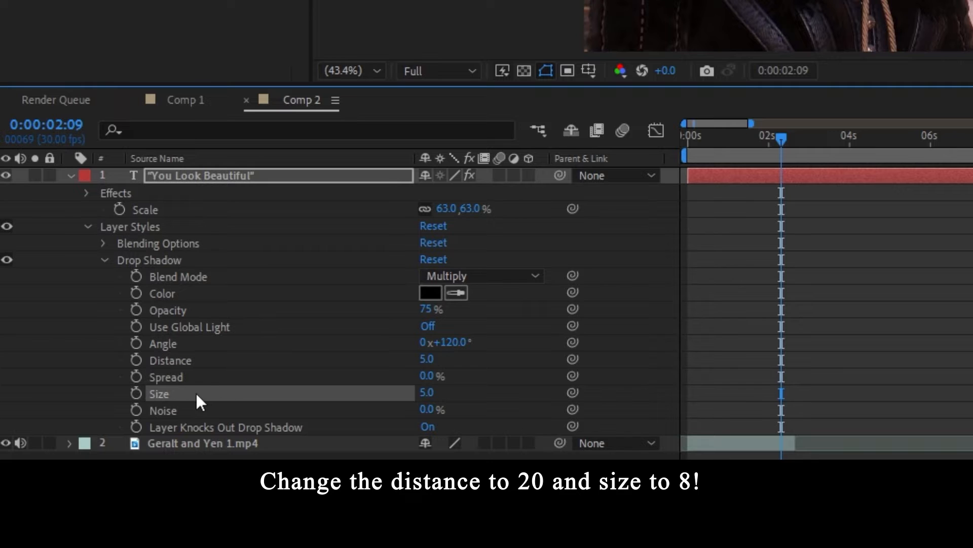
click(204, 361)
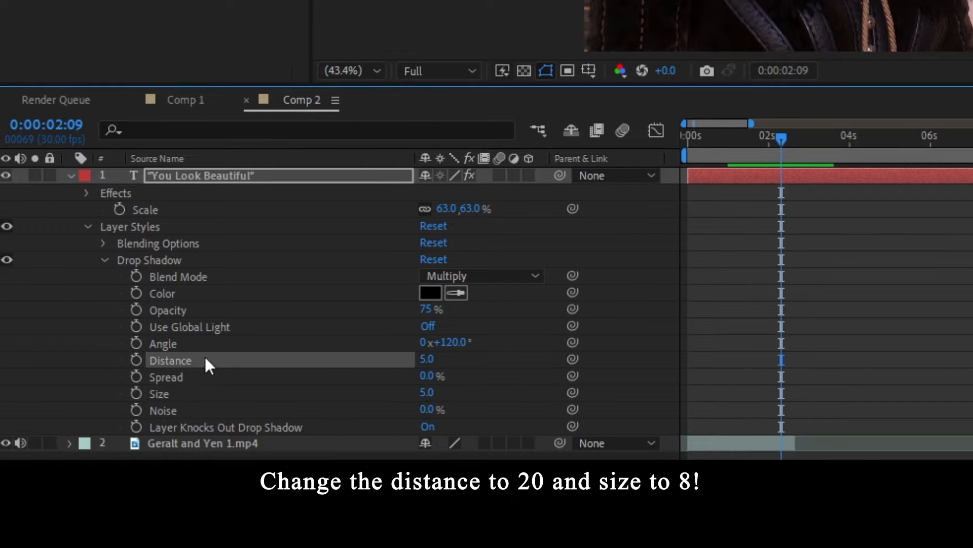
click(427, 358)
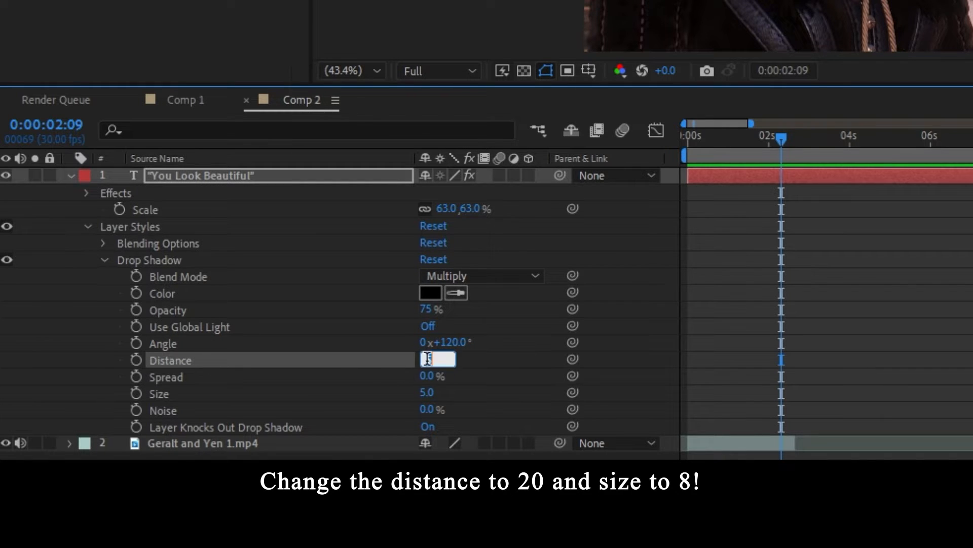
text(20)
key(Return)
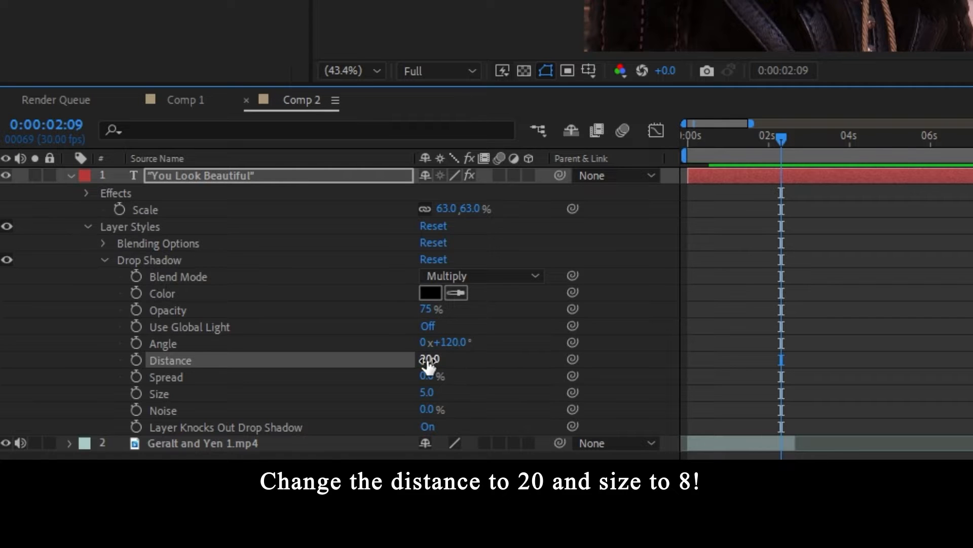
click(427, 393)
text(8)
key(Return)
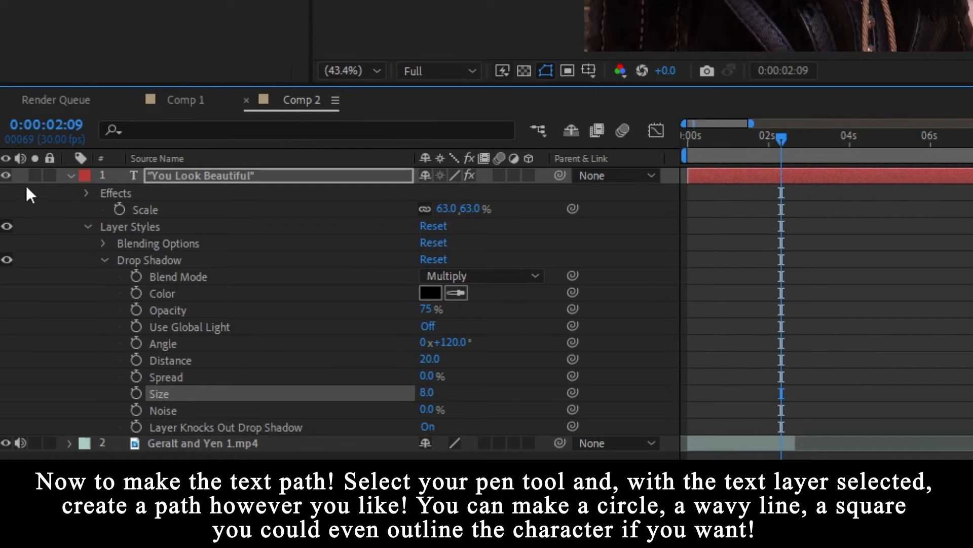
click(71, 175)
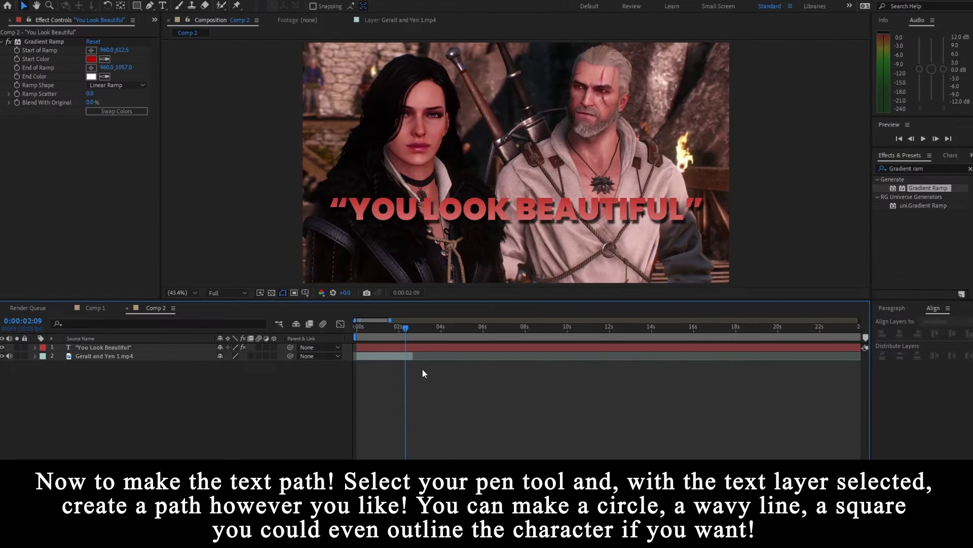
At 0:00:02:07, draw a wavy open mask path on the text layer with the Pen tool, extending past both sides of the frame.
drag(406, 330, 403, 327)
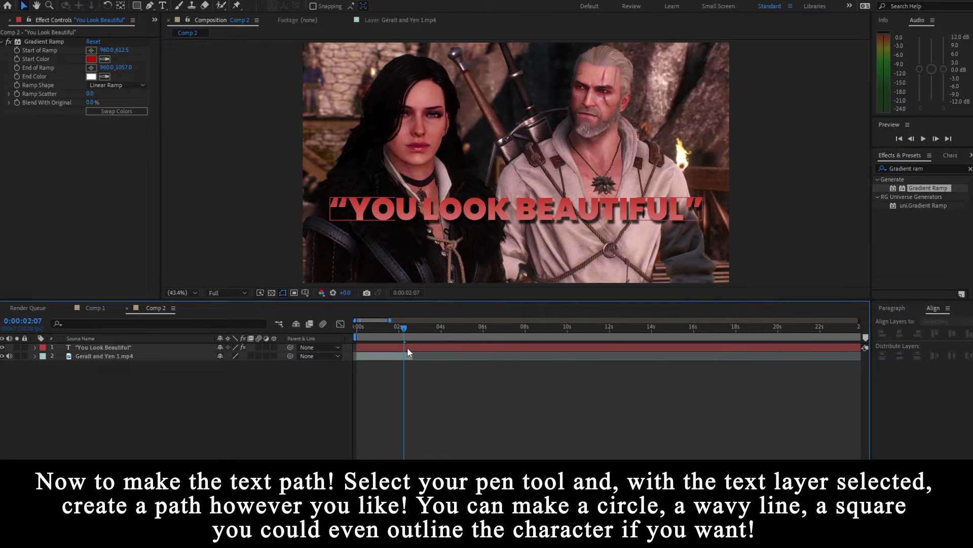
click(407, 347)
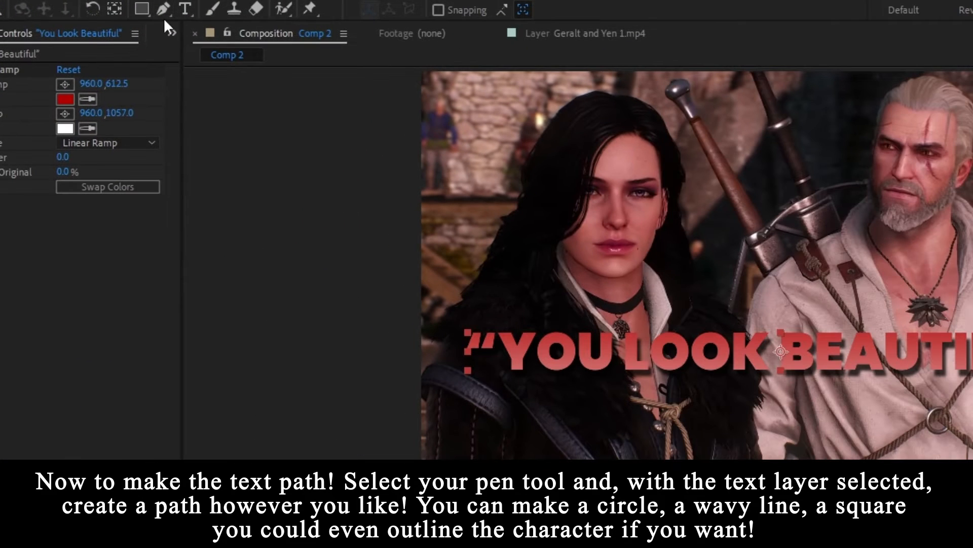
click(162, 11)
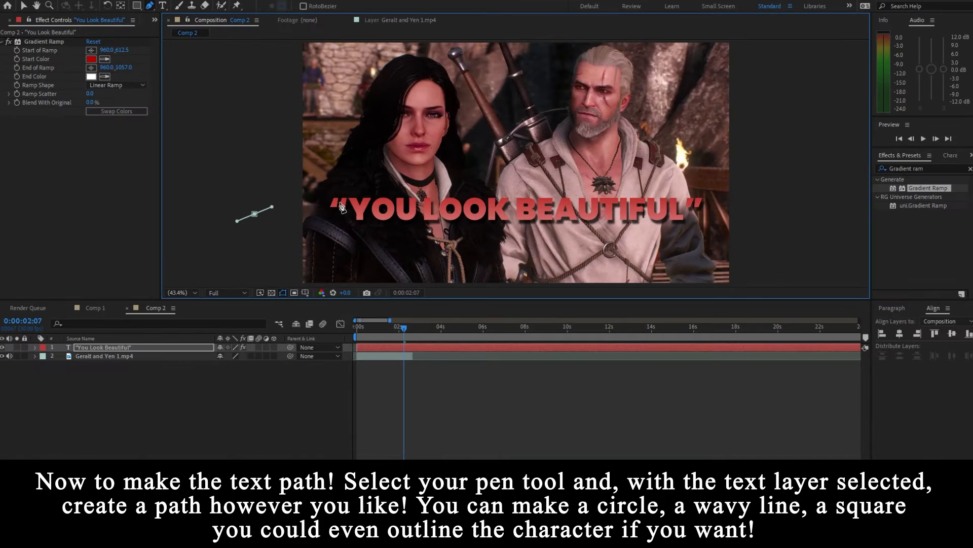
click(341, 202)
click(464, 214)
click(587, 205)
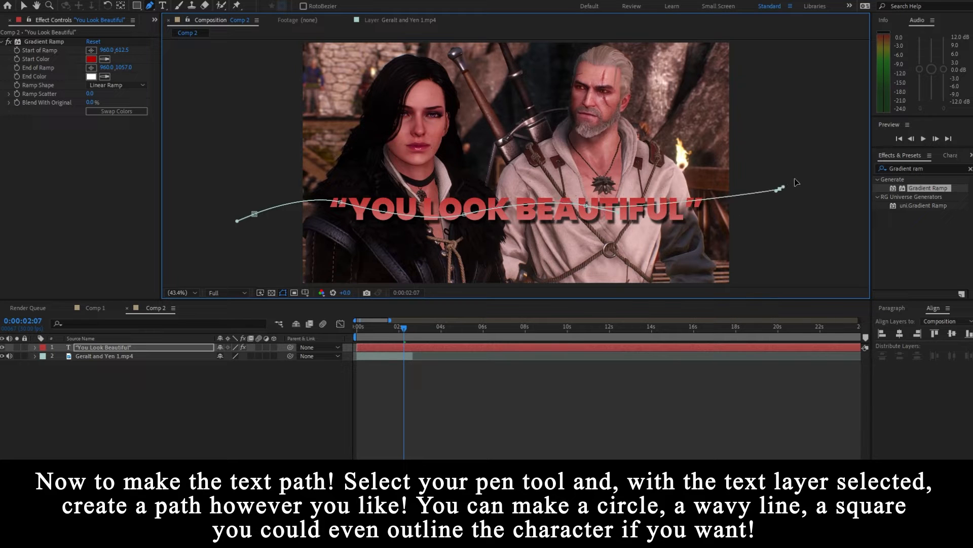
drag(792, 215, 820, 145)
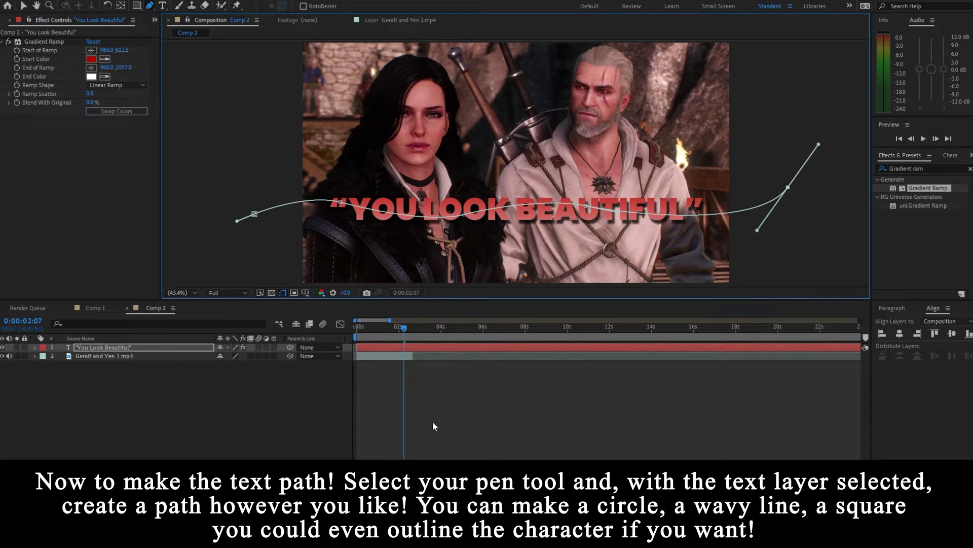
click(431, 422)
Set the “You Look Beautiful” text layer's path option to Mask 1.
click(373, 349)
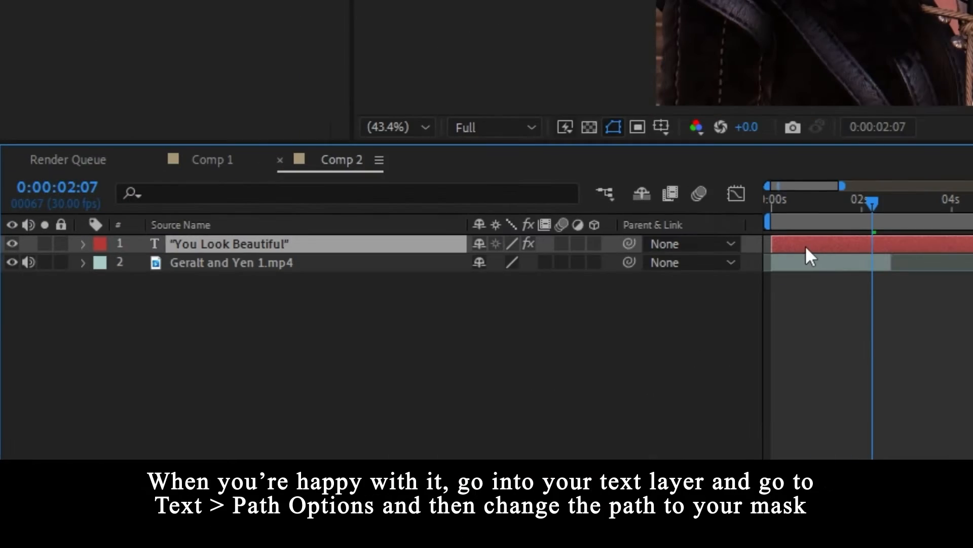
click(83, 244)
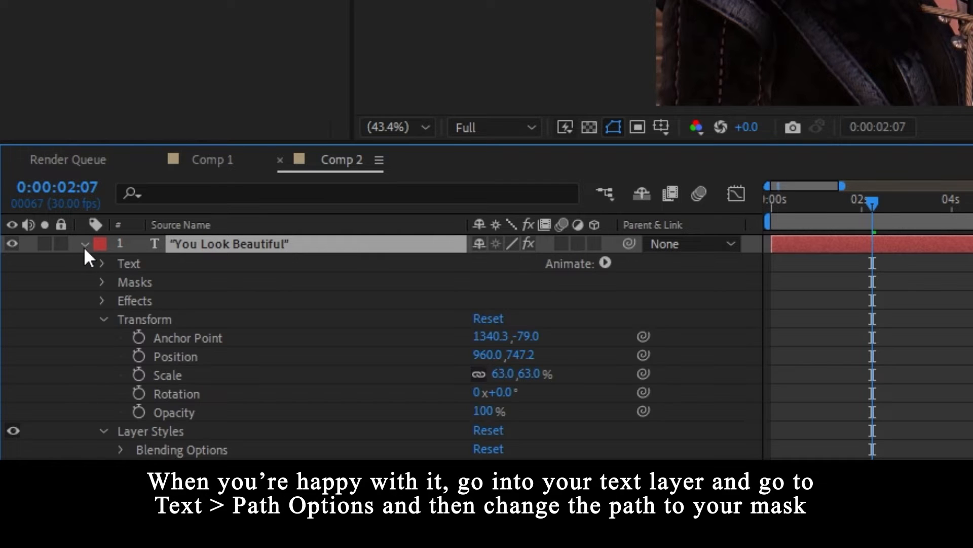
click(103, 319)
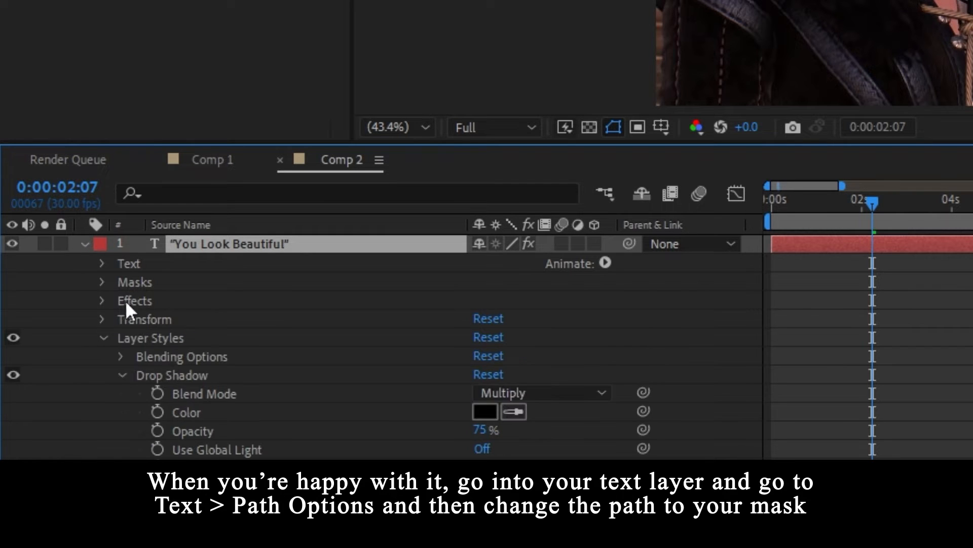
click(102, 338)
click(132, 265)
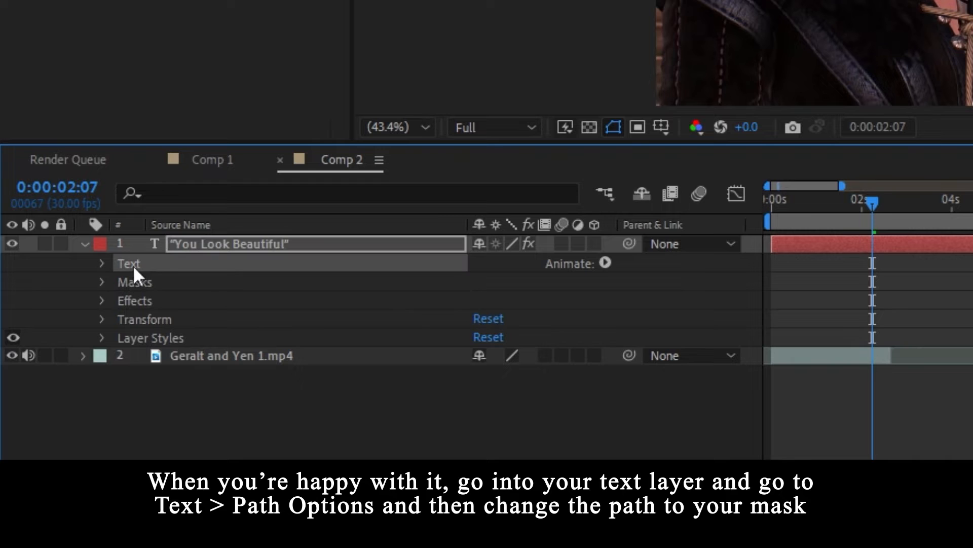
click(99, 262)
click(199, 306)
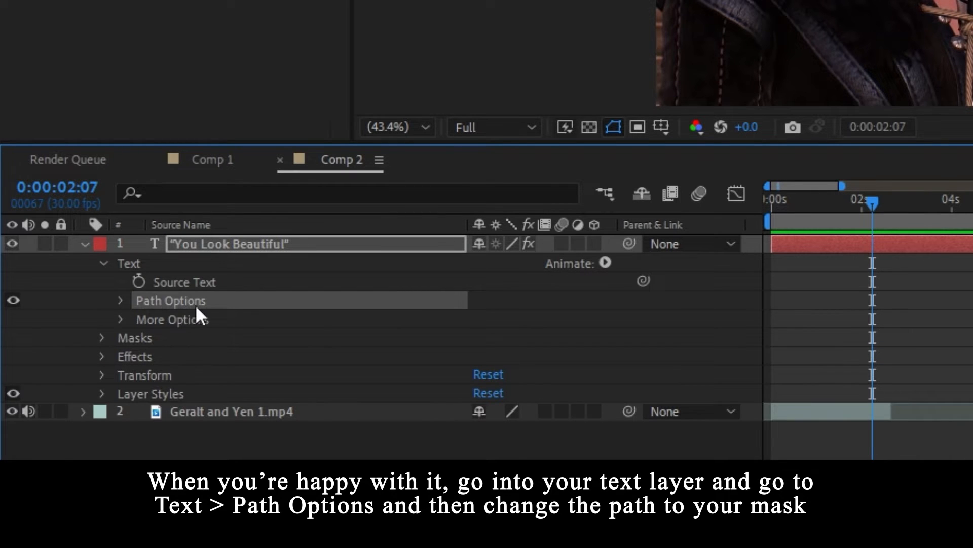
click(120, 301)
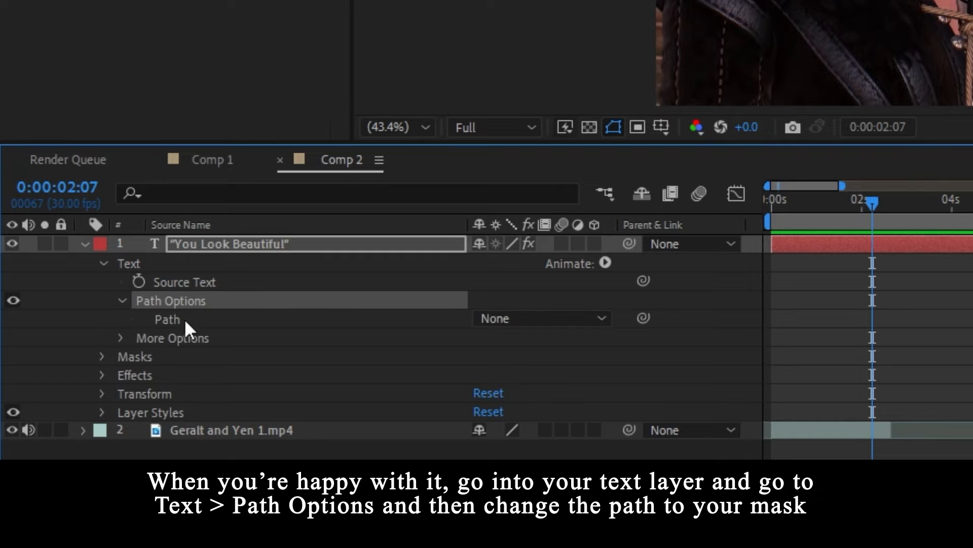
click(198, 319)
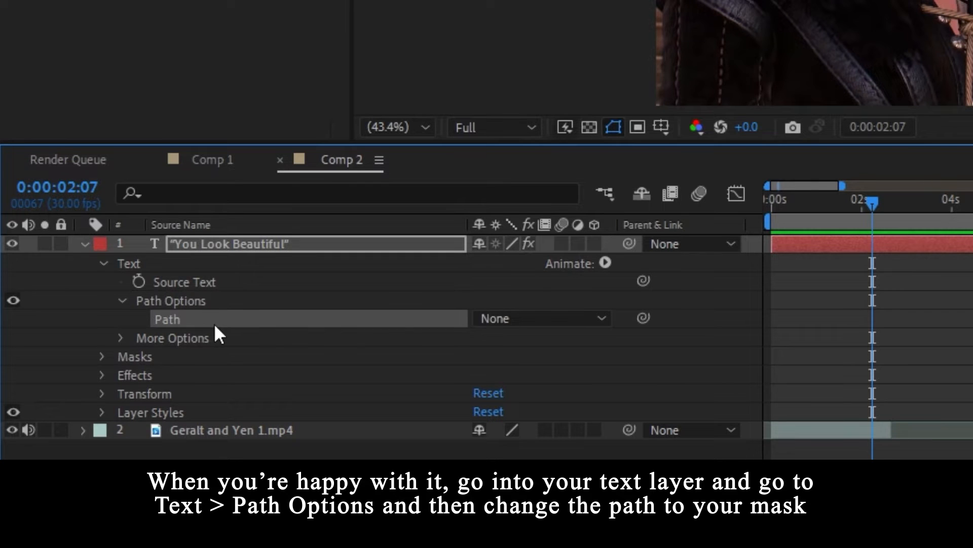
click(539, 321)
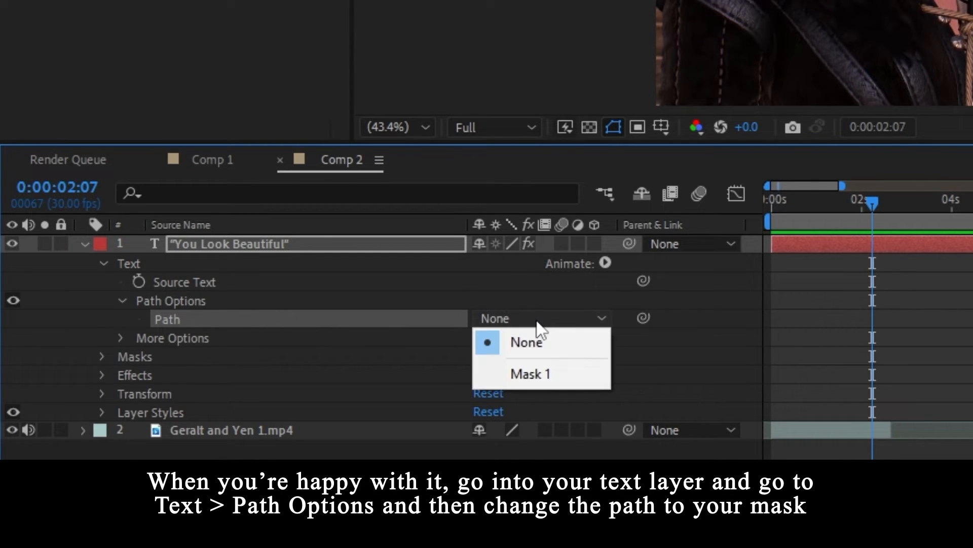
click(533, 378)
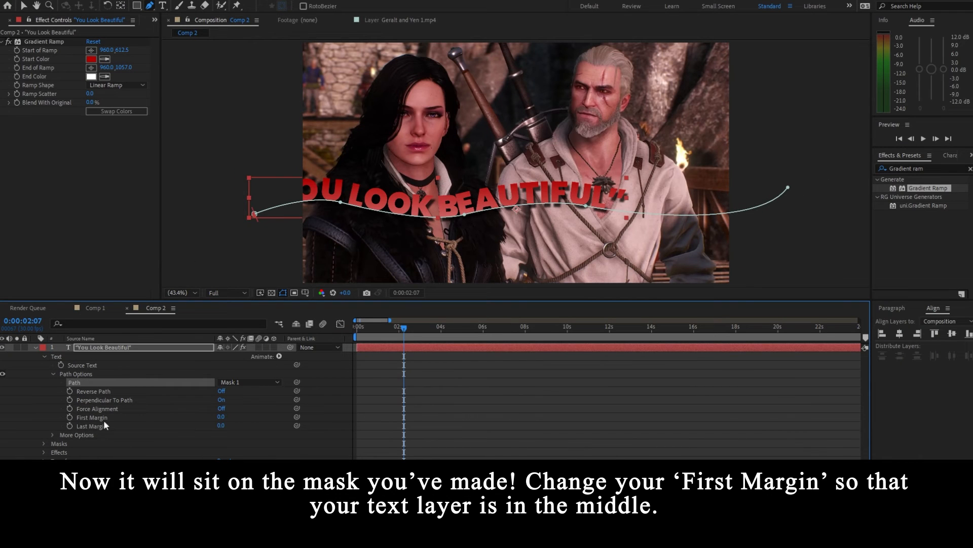
Set the text's First Margin to 567 to centre it in the frame, and keyframe it at 0:00:02:07.
click(104, 419)
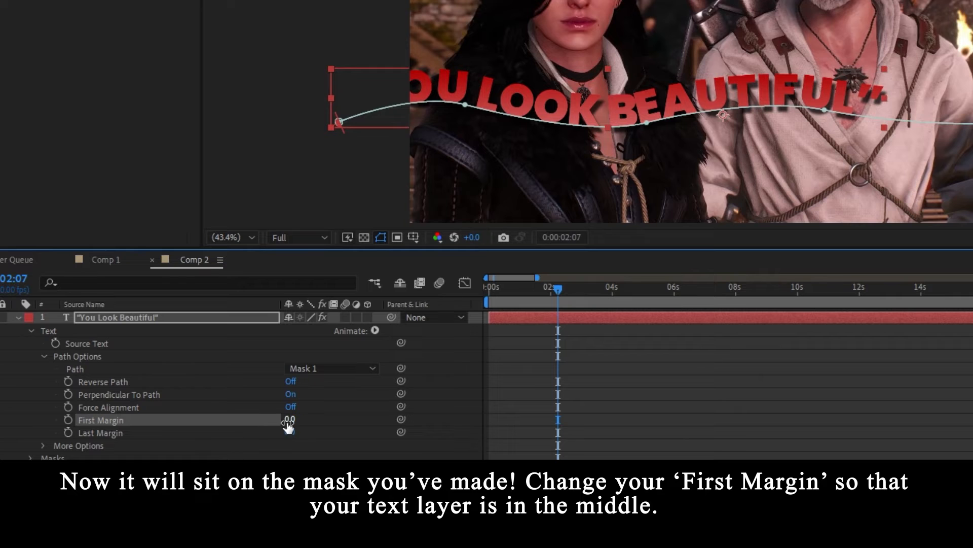
drag(289, 426, 727, 437)
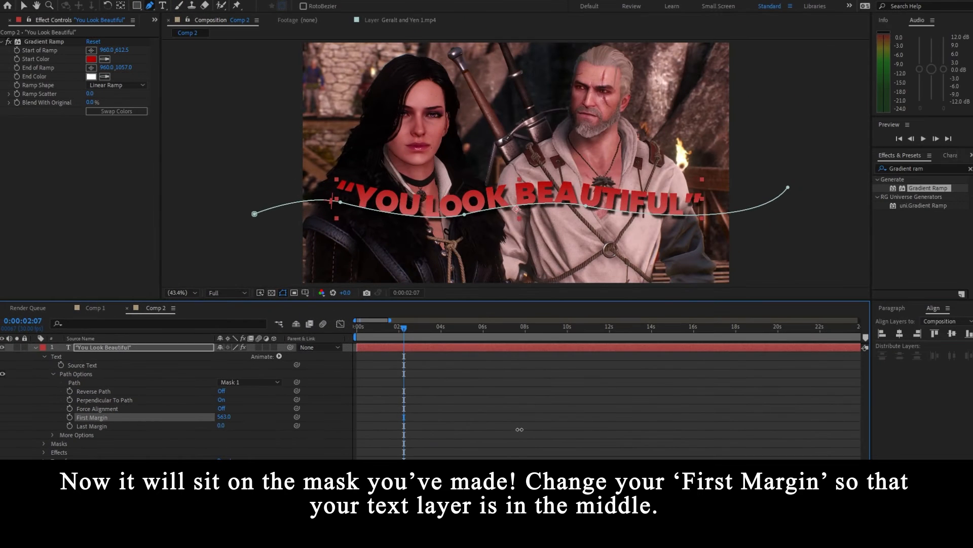
drag(520, 429, 522, 429)
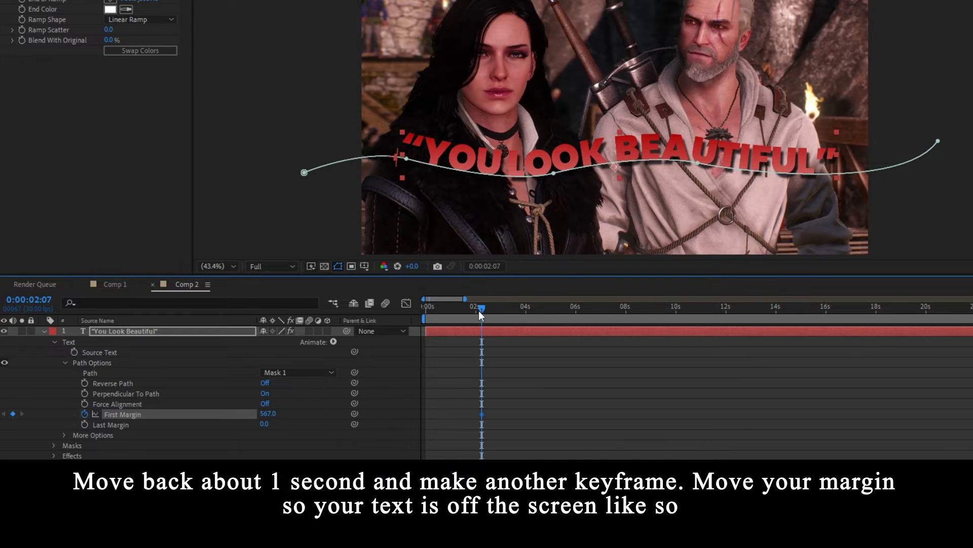
Add a First Margin keyframe of -2479 at 0:00:01:06, then shift the centred keyframe to about 0:00:01:21 and the off-screen one slightly earlier.
drag(478, 310, 455, 309)
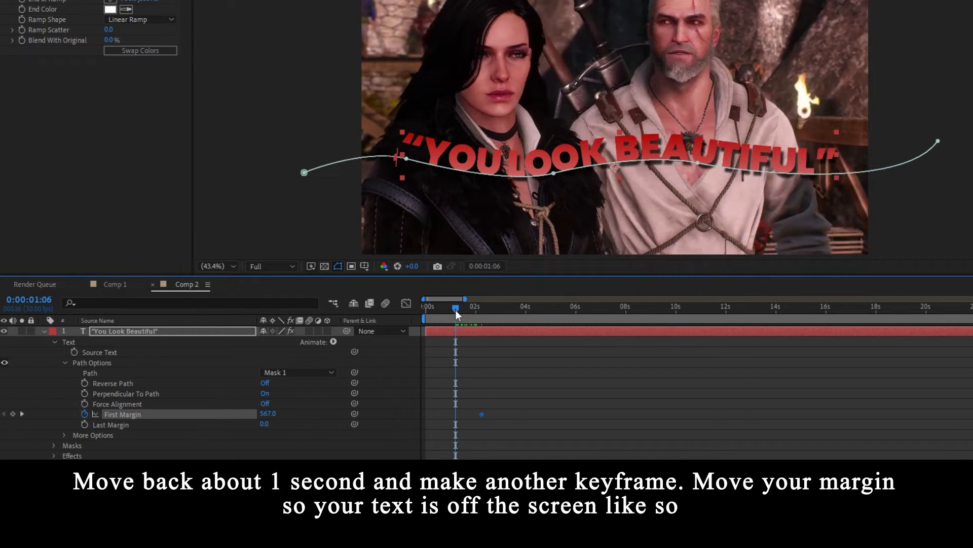
click(13, 414)
drag(266, 415, 0, 422)
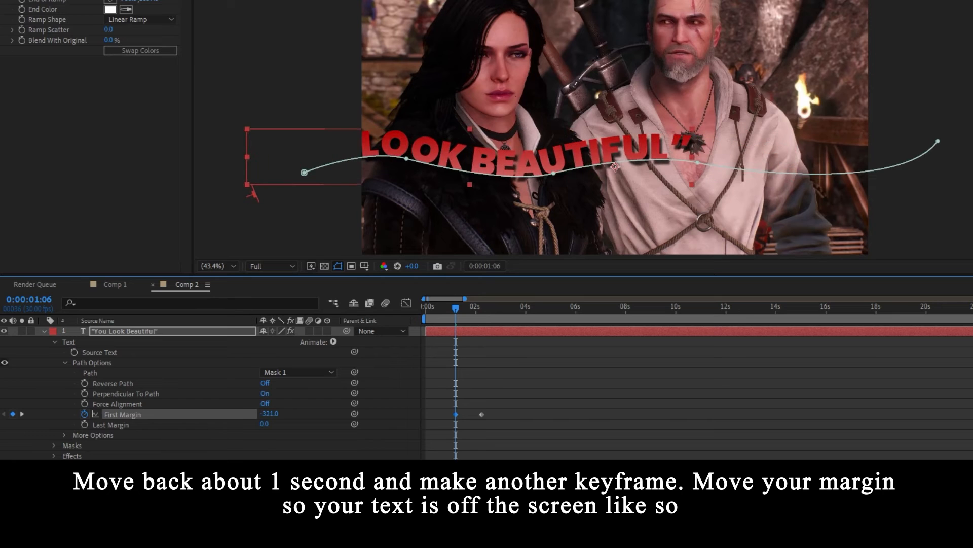
drag(229, 416, 0, 416)
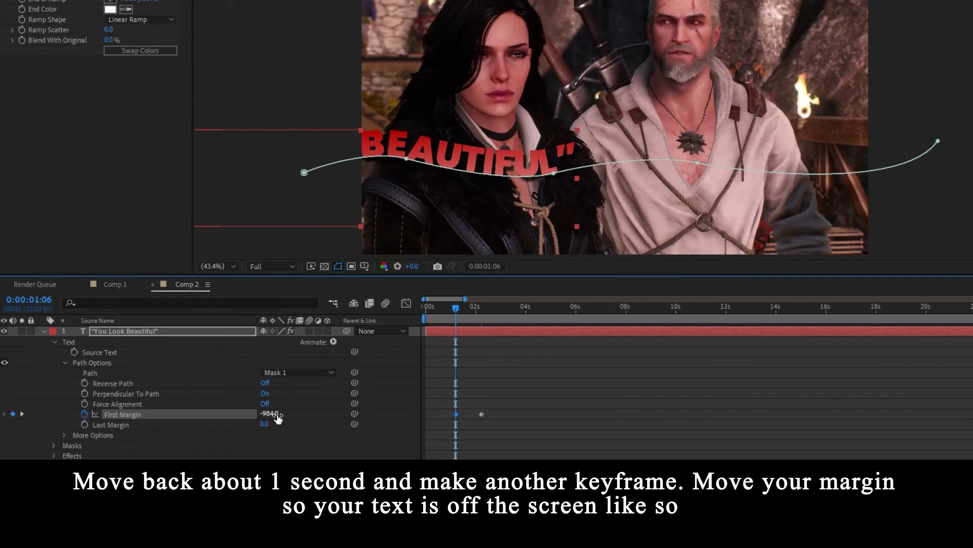
drag(278, 417, 0, 417)
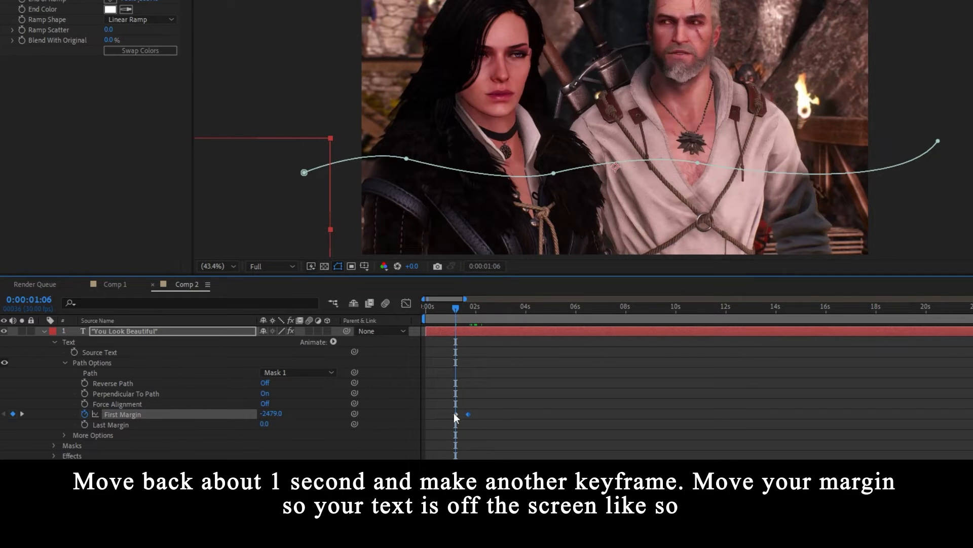
drag(455, 414, 445, 342)
At 0:00:02:15, raise First Margin until the text leaves the frame on the opposite side, and preview the animation from 0:00:00:19.
drag(457, 307, 489, 307)
drag(281, 413, 626, 374)
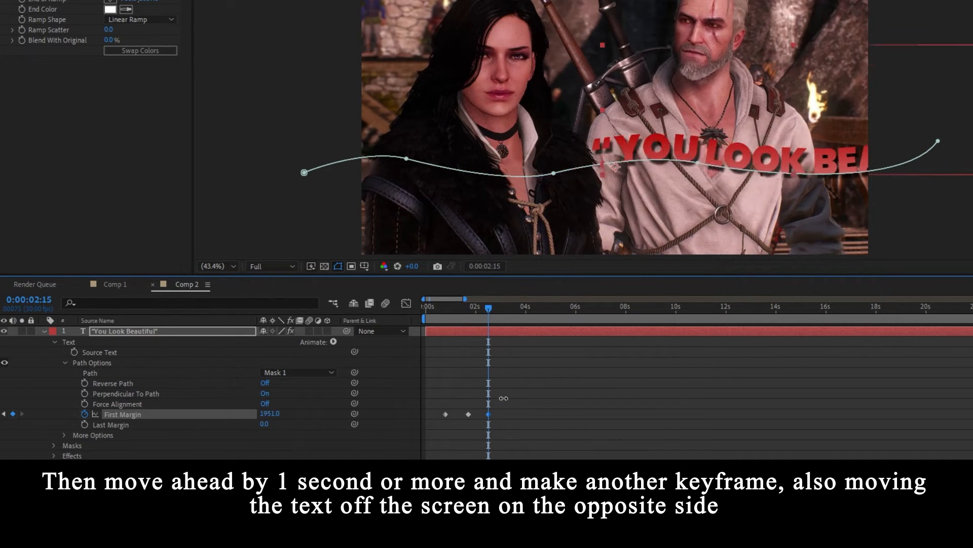
drag(278, 417, 442, 312)
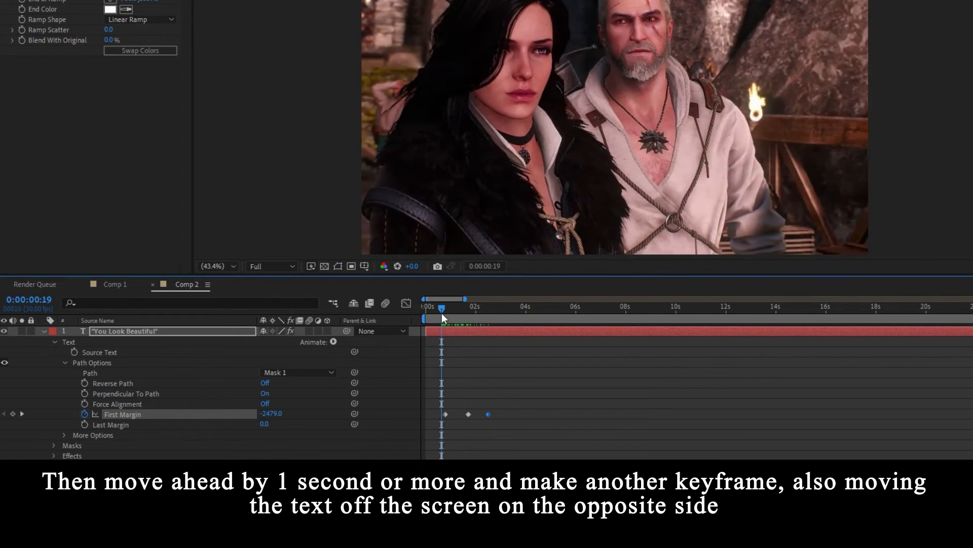
key(space)
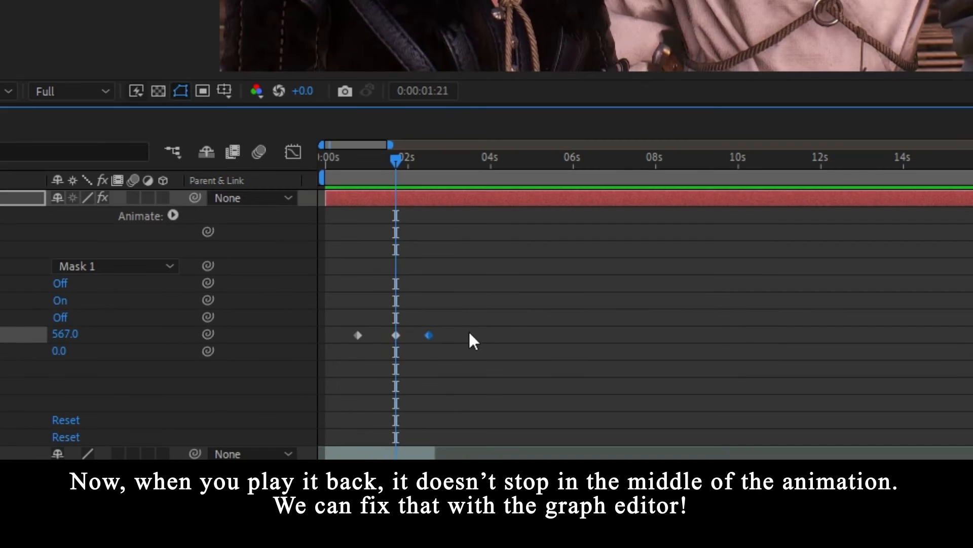
Apply Easy Ease to all three First Margin keyframes.
drag(517, 409, 434, 427)
drag(339, 357, 338, 358)
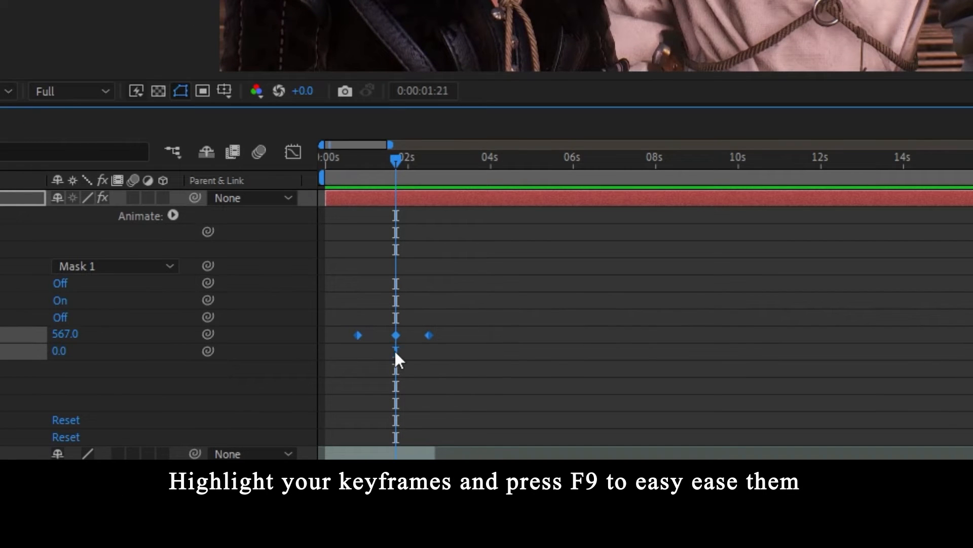
key(F9)
Show the First Margin animation in the Graph Editor as an editable value graph.
click(292, 161)
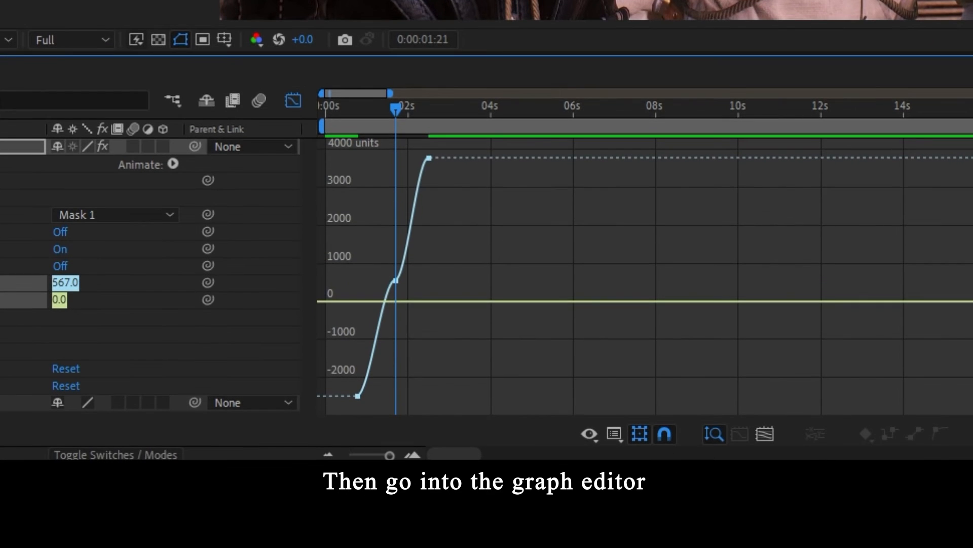
click(415, 454)
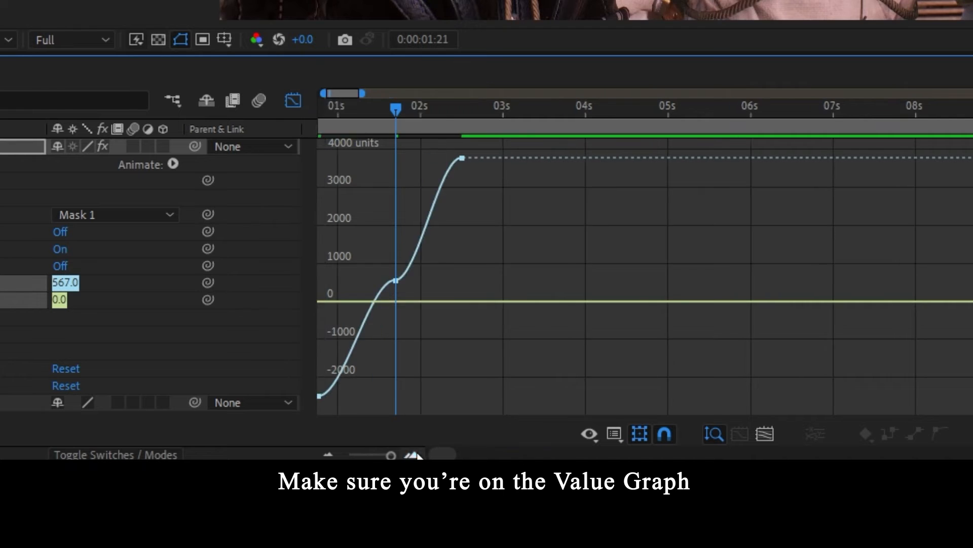
click(415, 454)
click(415, 455)
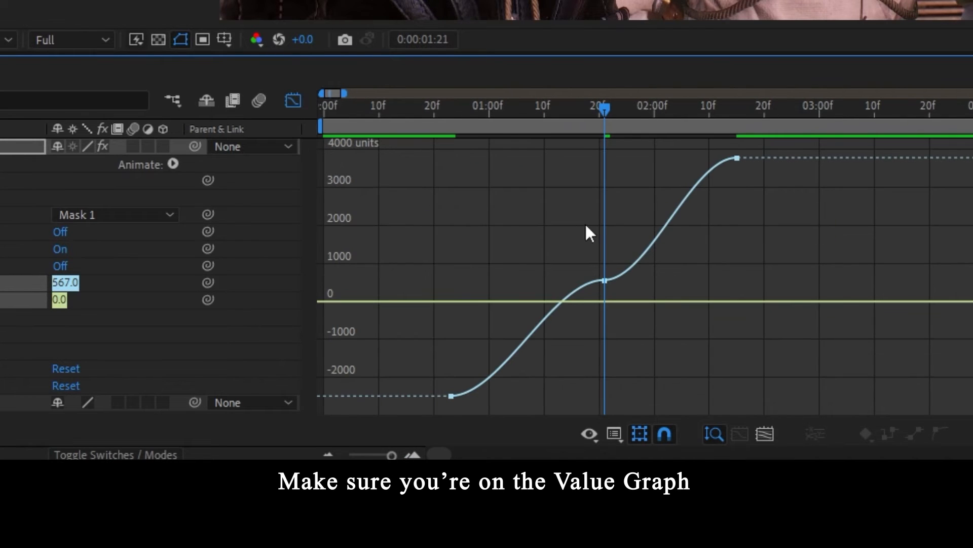
click(614, 433)
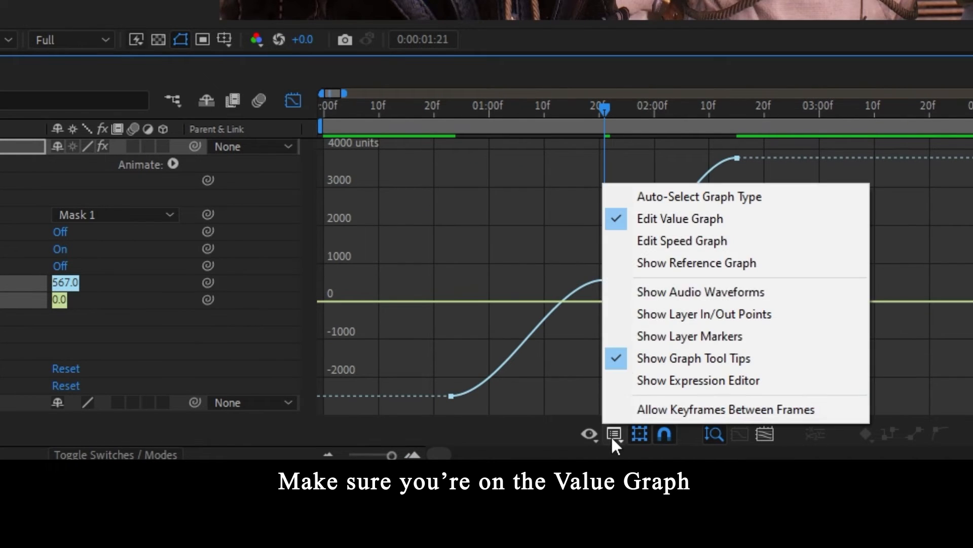
click(687, 224)
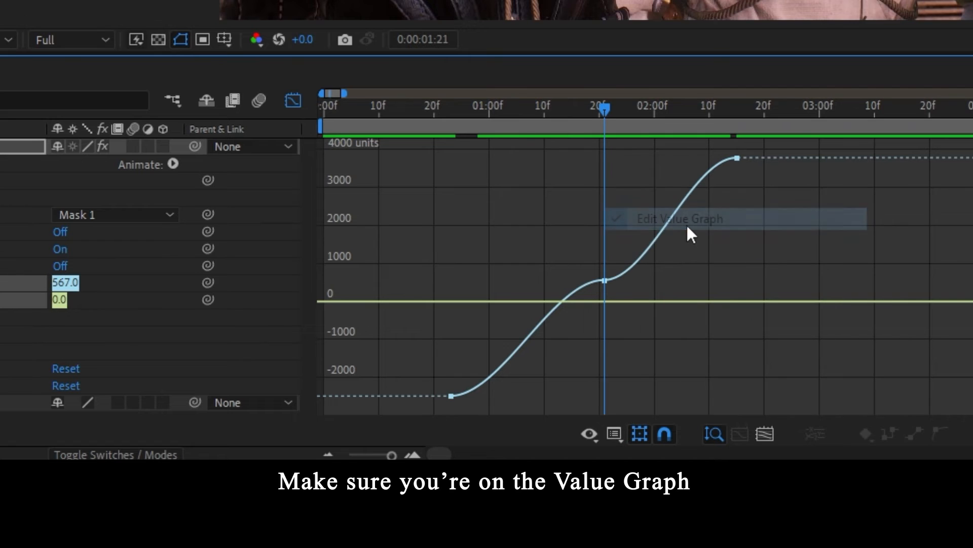
Reshape the First Margin curve with a steep start, longer flat influence around the middle keyframe and a steep end, and preview it.
drag(402, 370, 404, 333)
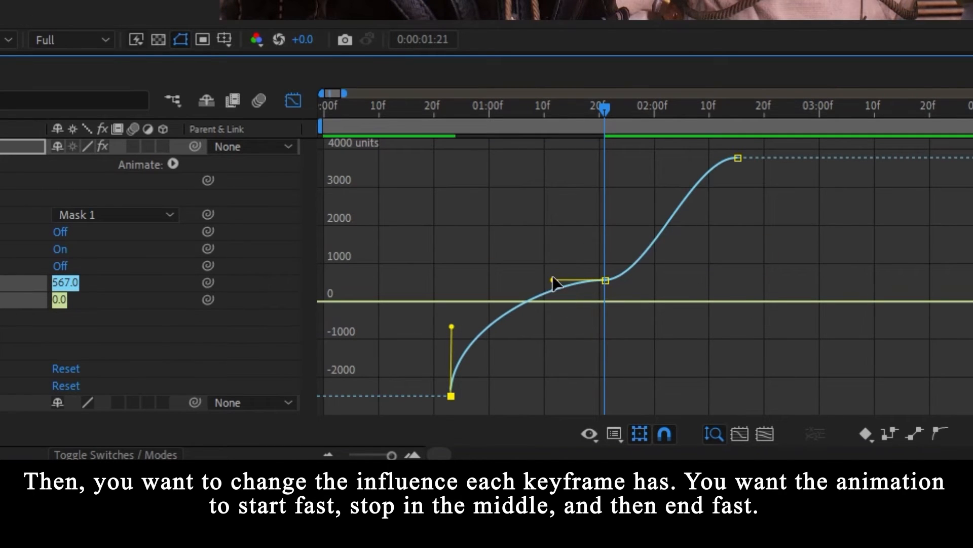
drag(553, 281, 532, 280)
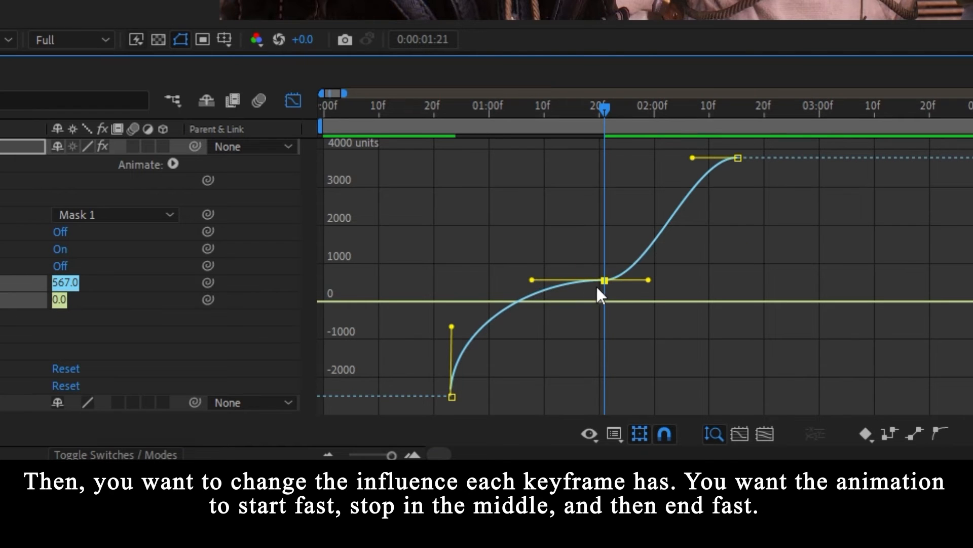
drag(649, 279, 712, 280)
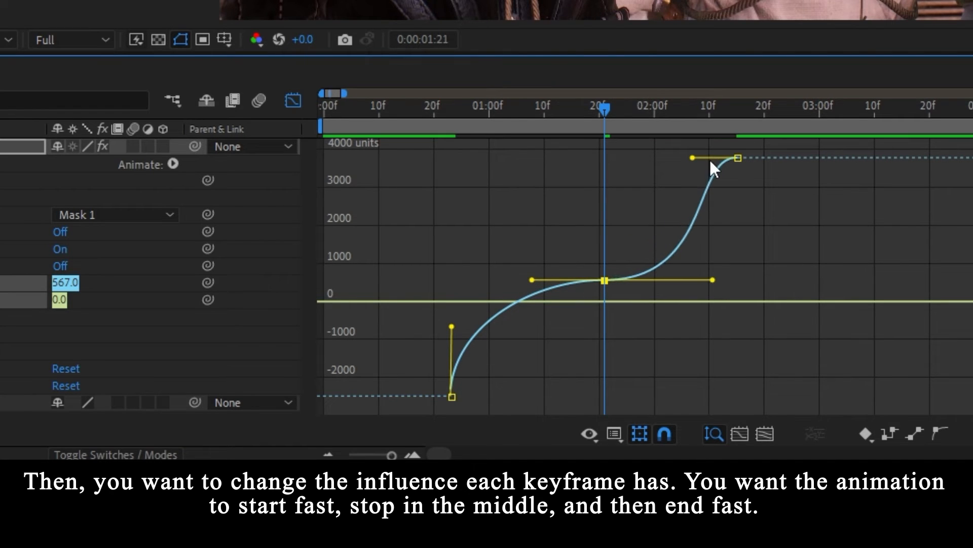
drag(693, 157, 789, 218)
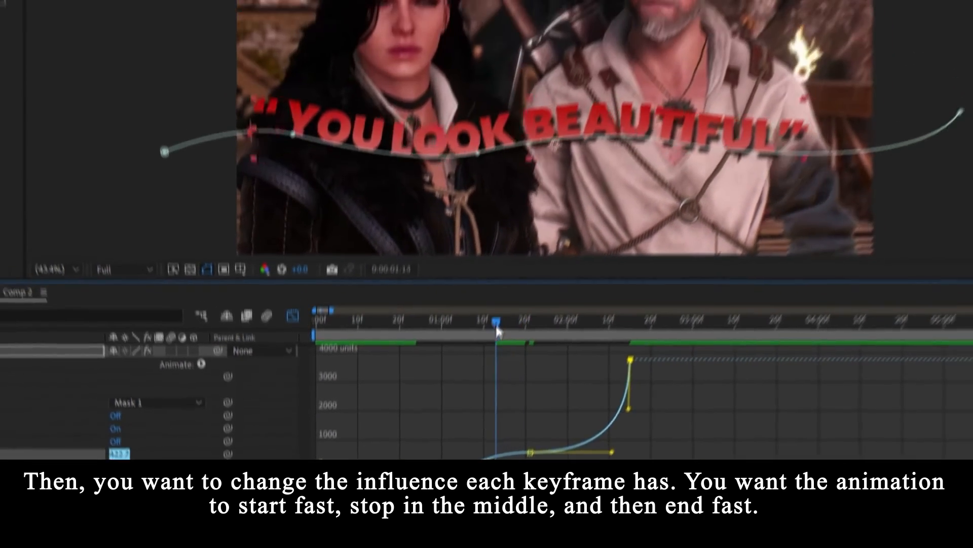
drag(497, 330, 399, 353)
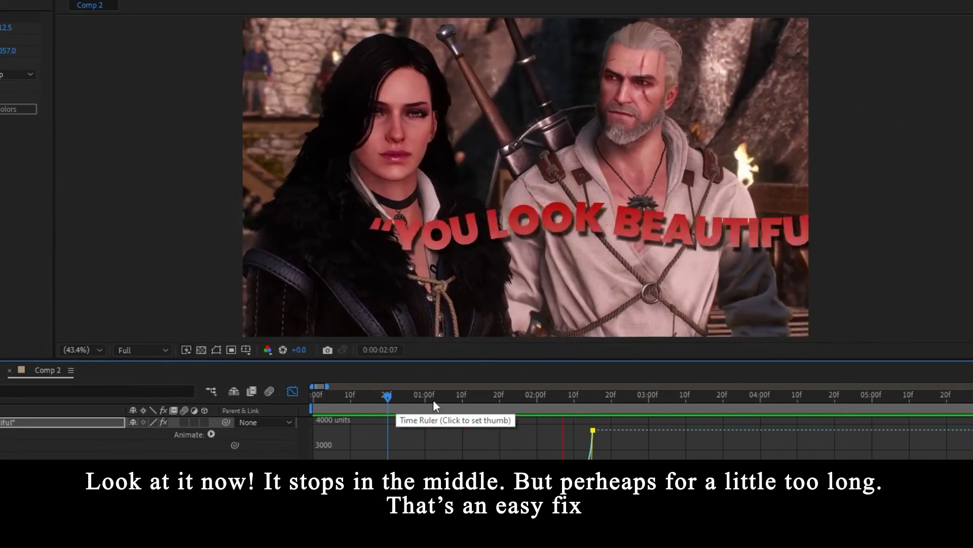
click(516, 397)
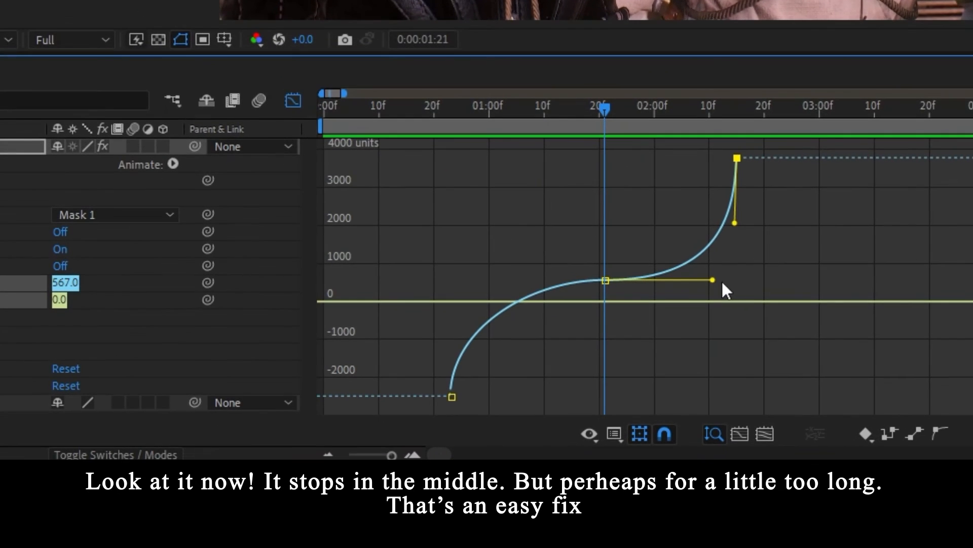
Shorten the middle keyframe's outgoing influence and adjust the steep handles of the last and first keyframes to reduce the mid-animation pause.
click(740, 221)
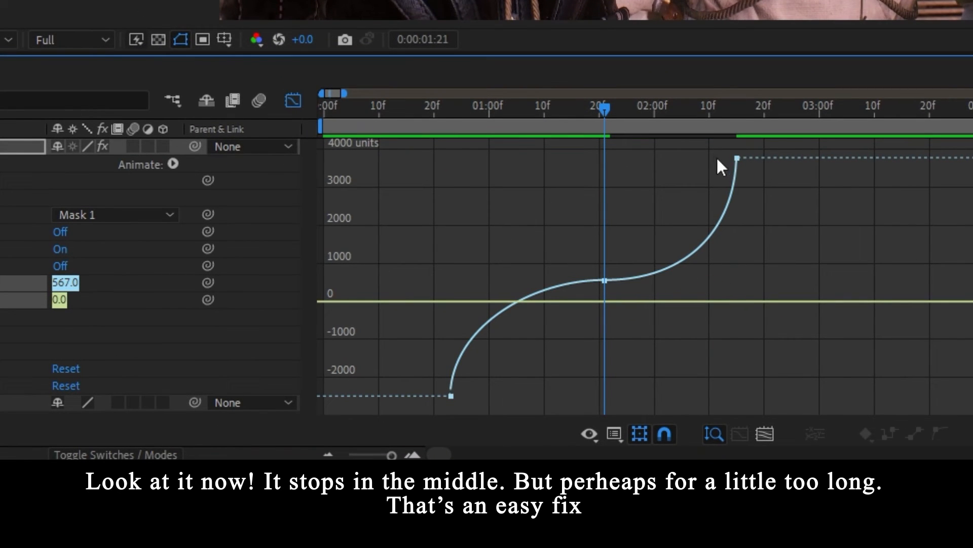
click(738, 158)
drag(740, 219, 744, 259)
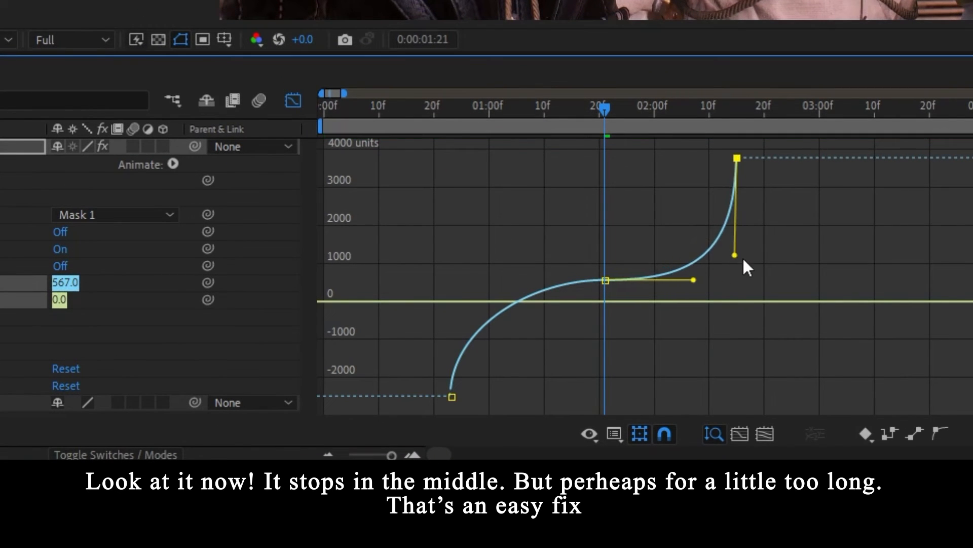
click(452, 397)
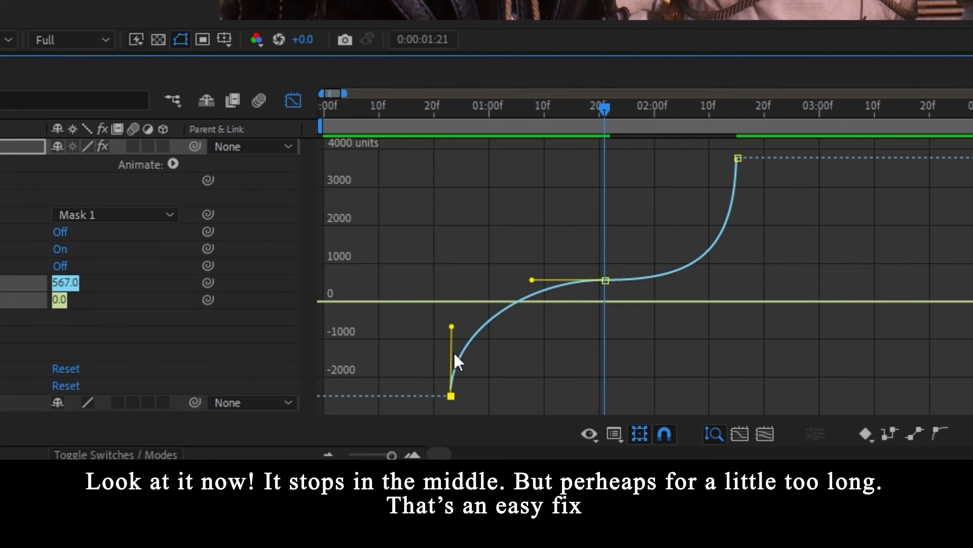
drag(450, 328, 453, 320)
click(440, 114)
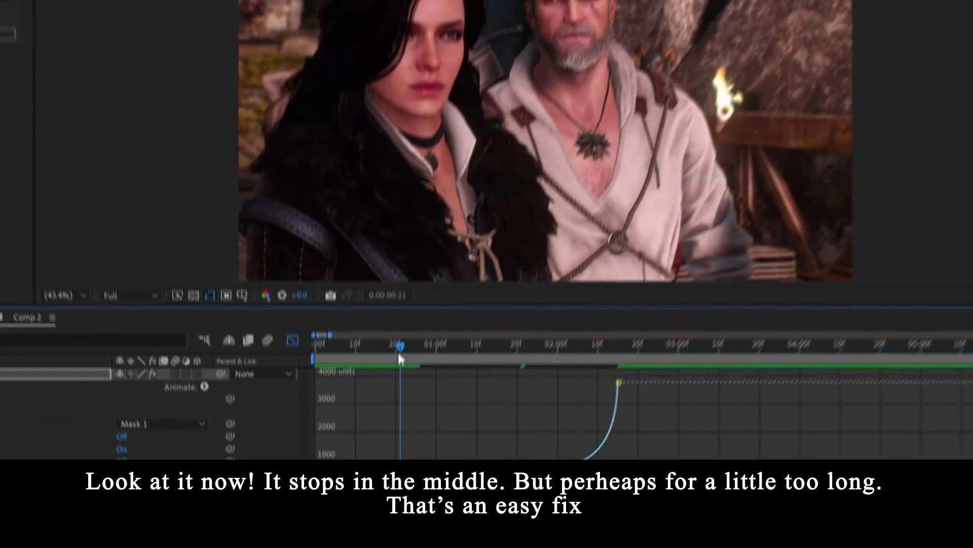
Preview the title animation before and after enabling motion blur for the composition and the "You Look Beautiful" text layer.
key(space)
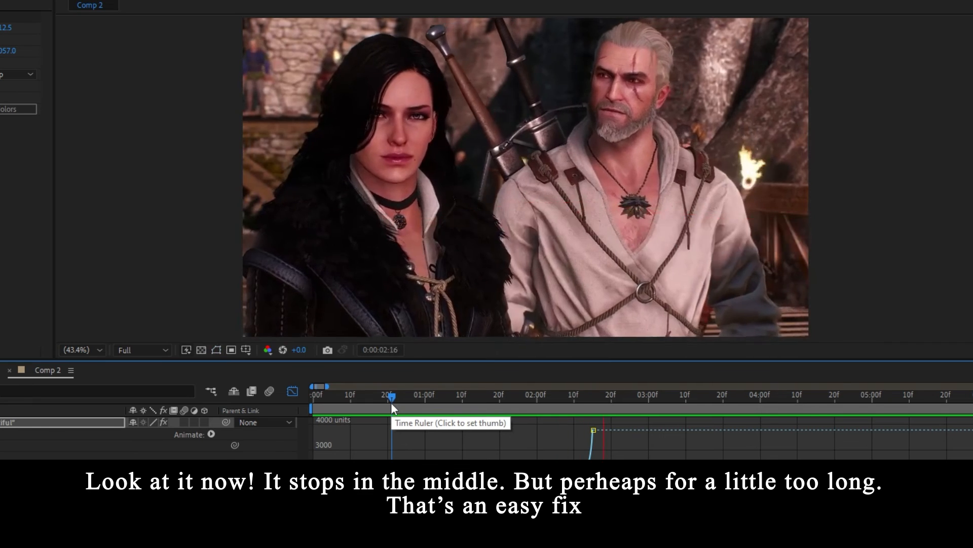
click(509, 400)
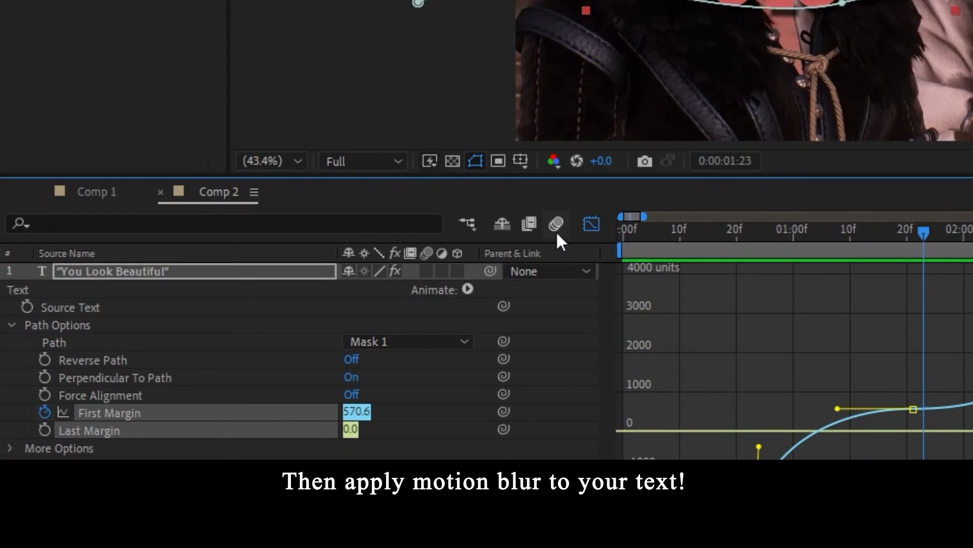
click(555, 225)
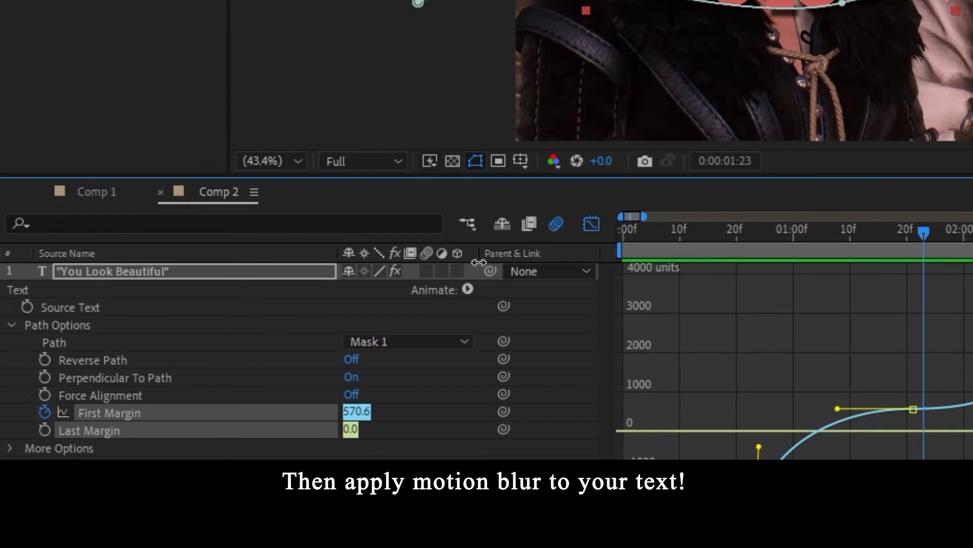
click(425, 271)
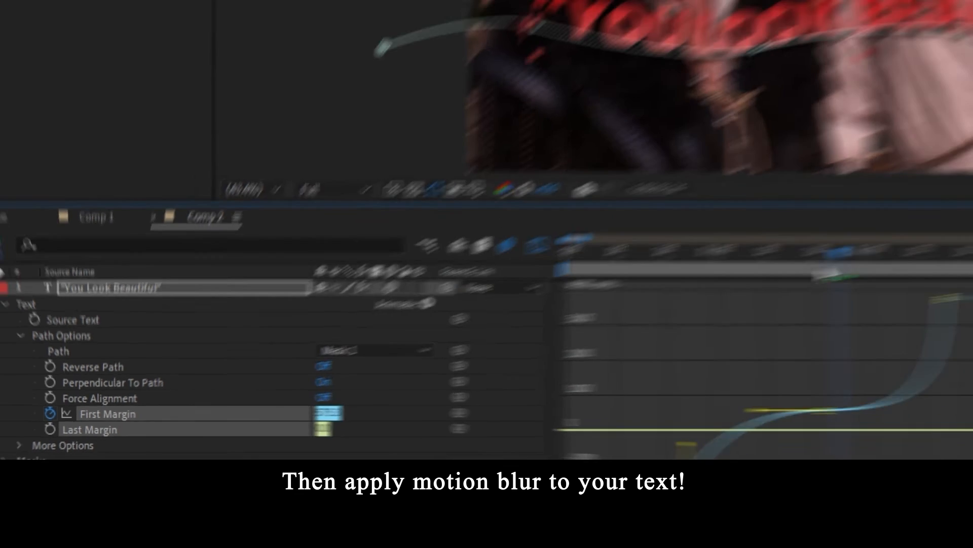
drag(924, 232, 731, 274)
key(space)
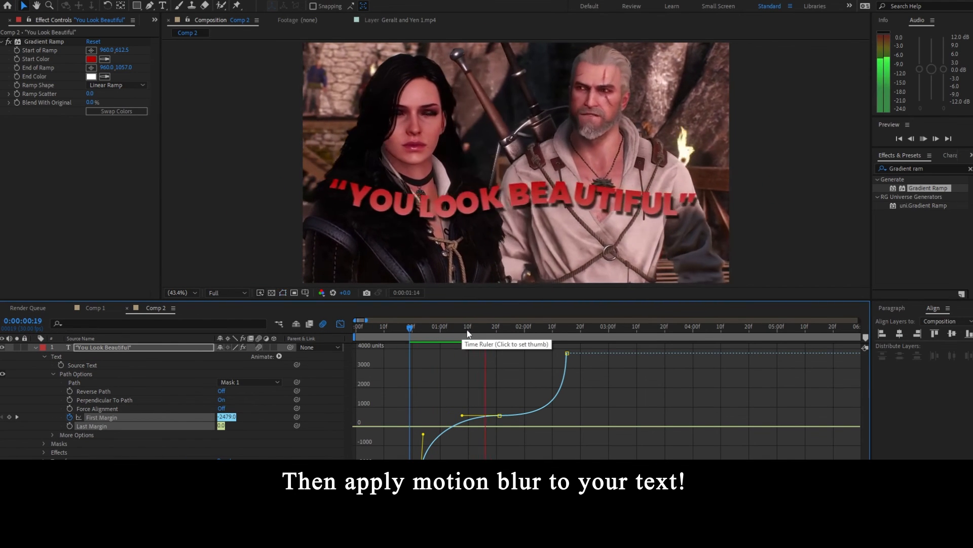
Shorten both influence handles of the middle First Margin keyframe at 0:00:01:21 and preview the animation from 0:00:00:19.
click(491, 327)
drag(492, 327, 499, 327)
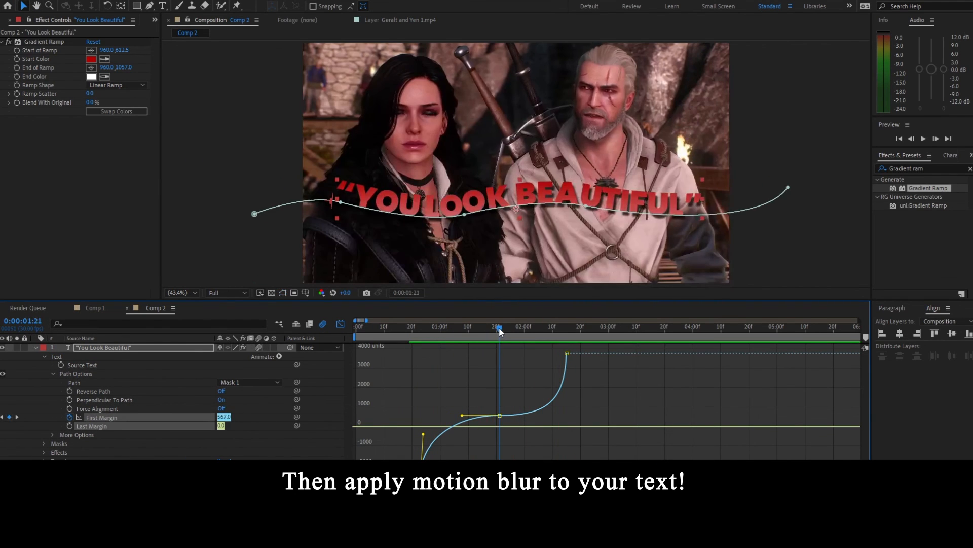
click(541, 415)
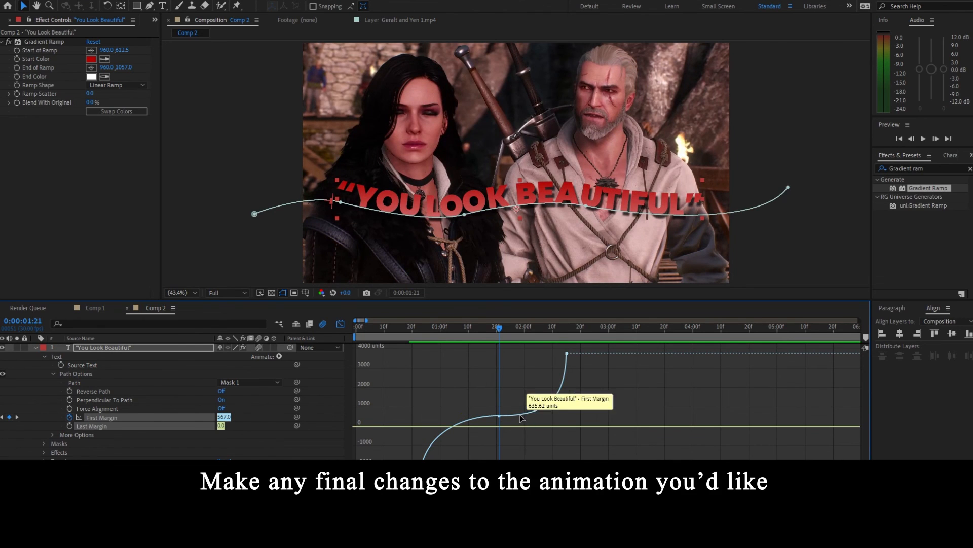
click(540, 416)
drag(545, 416, 523, 415)
drag(462, 416, 469, 416)
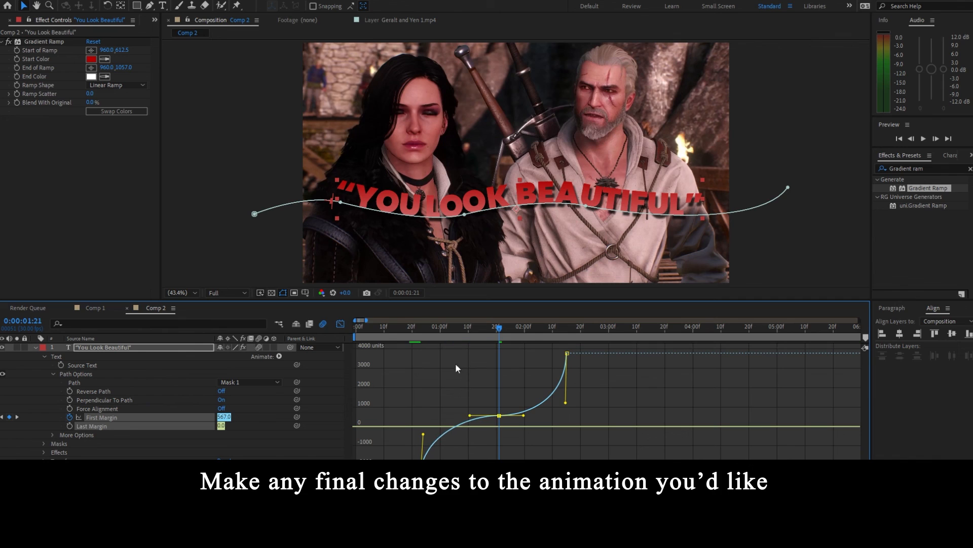
drag(425, 332, 409, 333)
key(space)
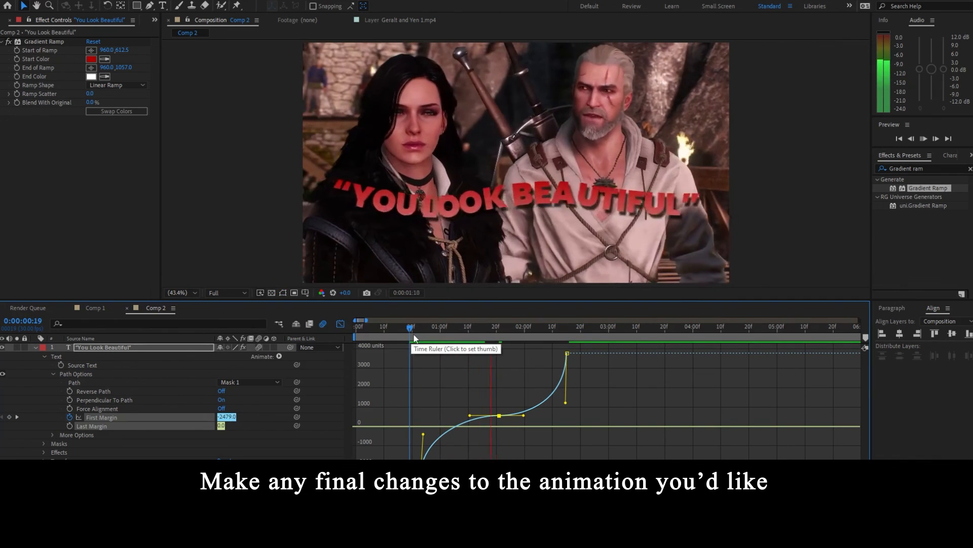